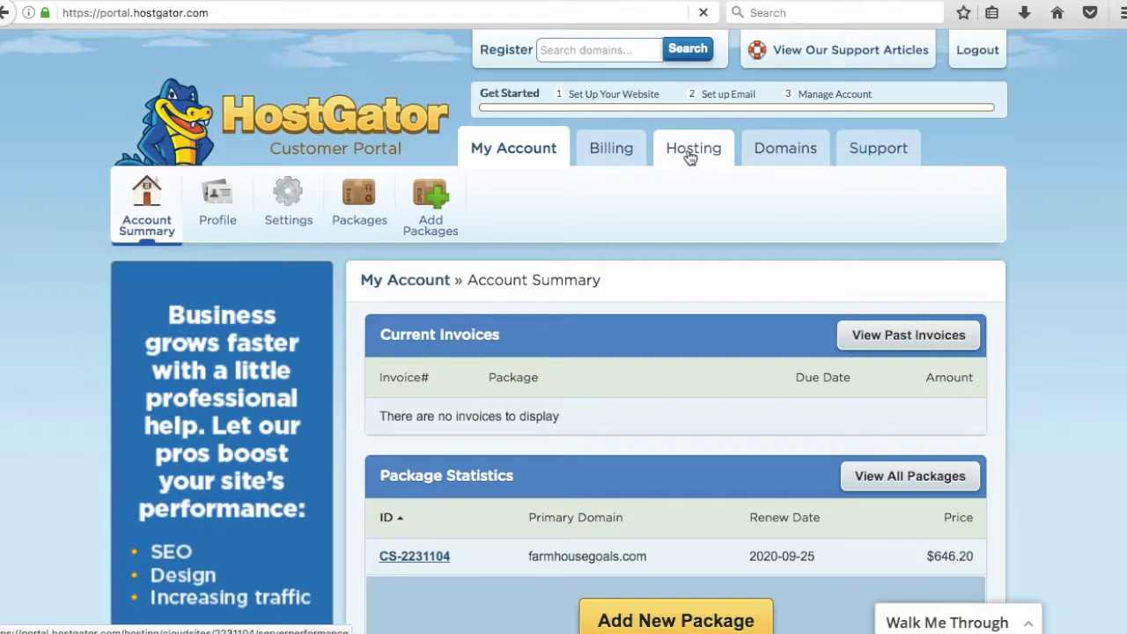
- Open the hosting section for farmhousegoals.com from the account summary
click(690, 154)
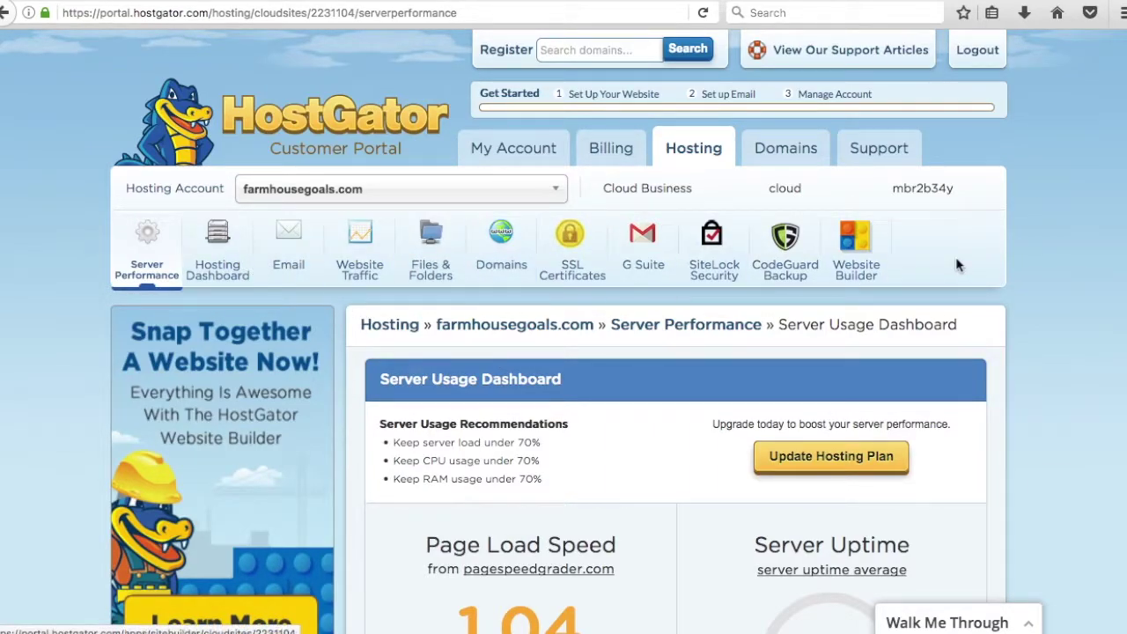
- Review the farmhousegoals.com server performance statistics down the page
scroll(1017, 258, down, 5)
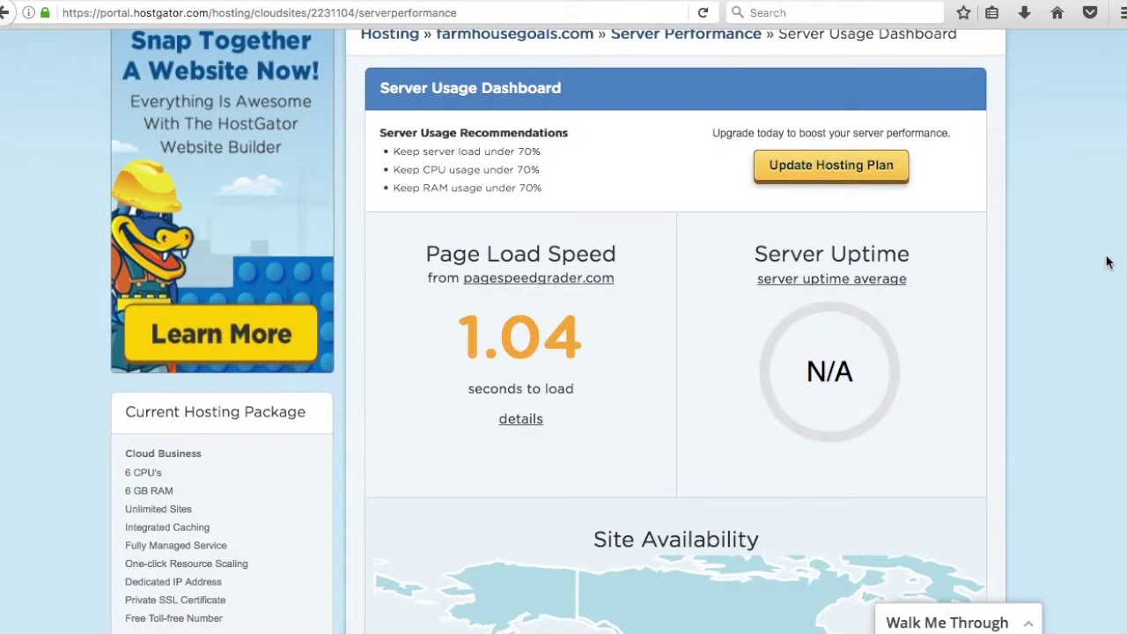
mouse_move(865, 255)
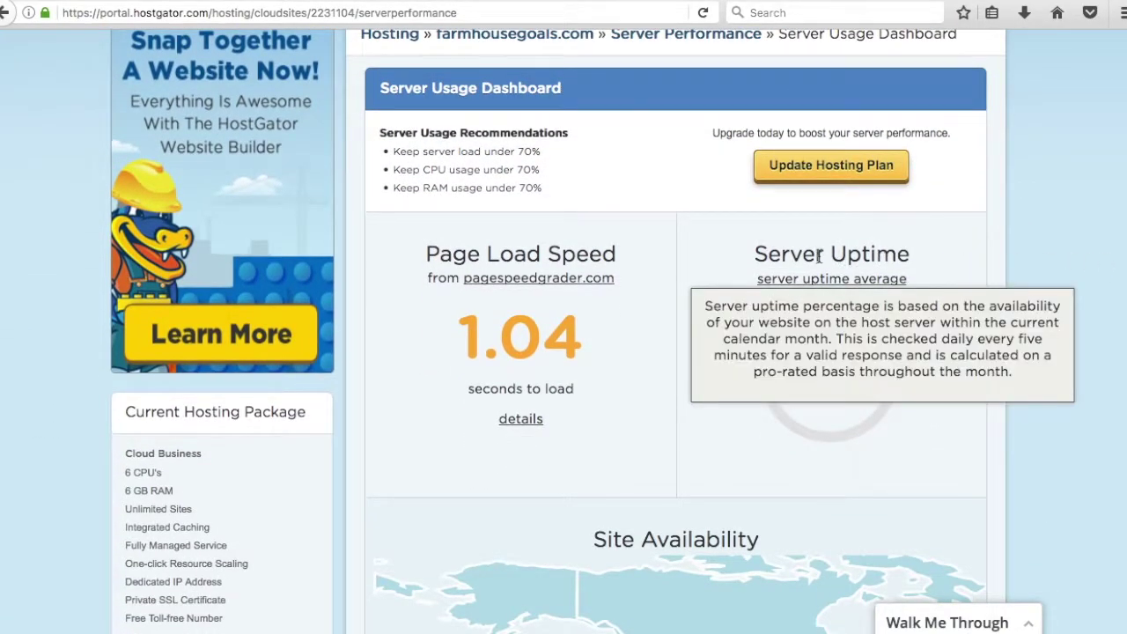
scroll(1051, 268, down, 7)
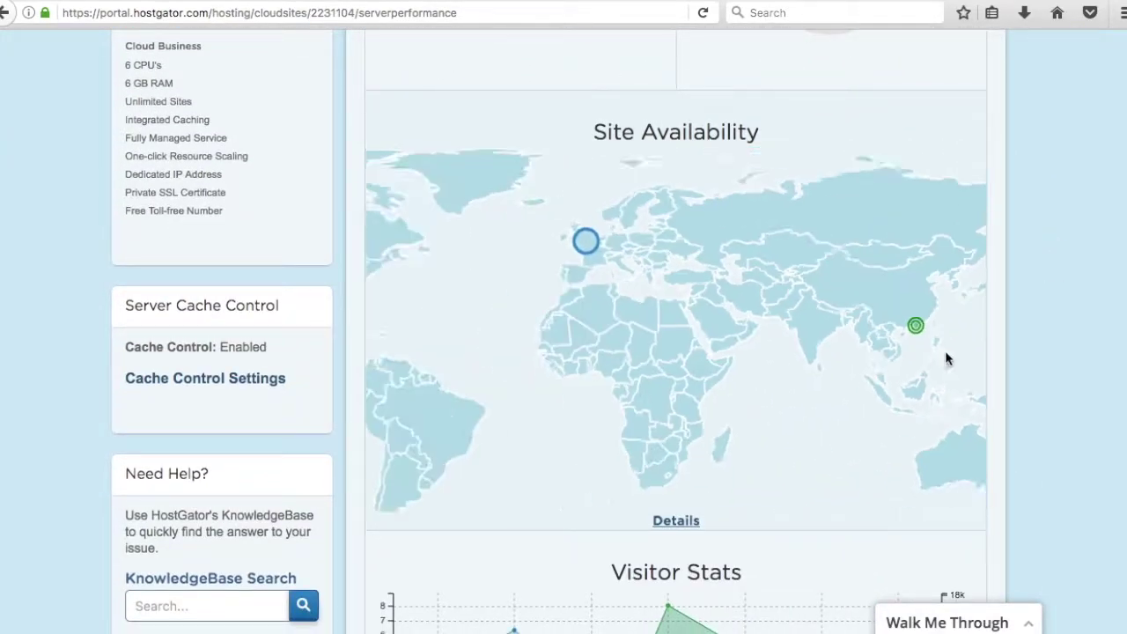
scroll(1047, 356, down, 2)
scroll(1055, 360, down, 7)
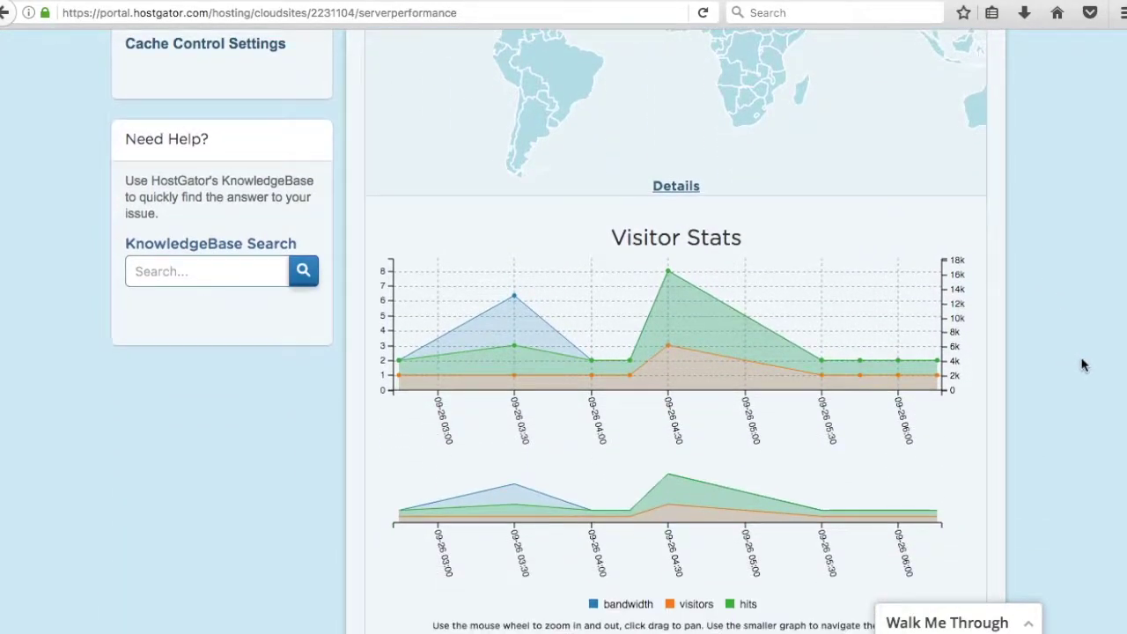
mouse_move(690, 171)
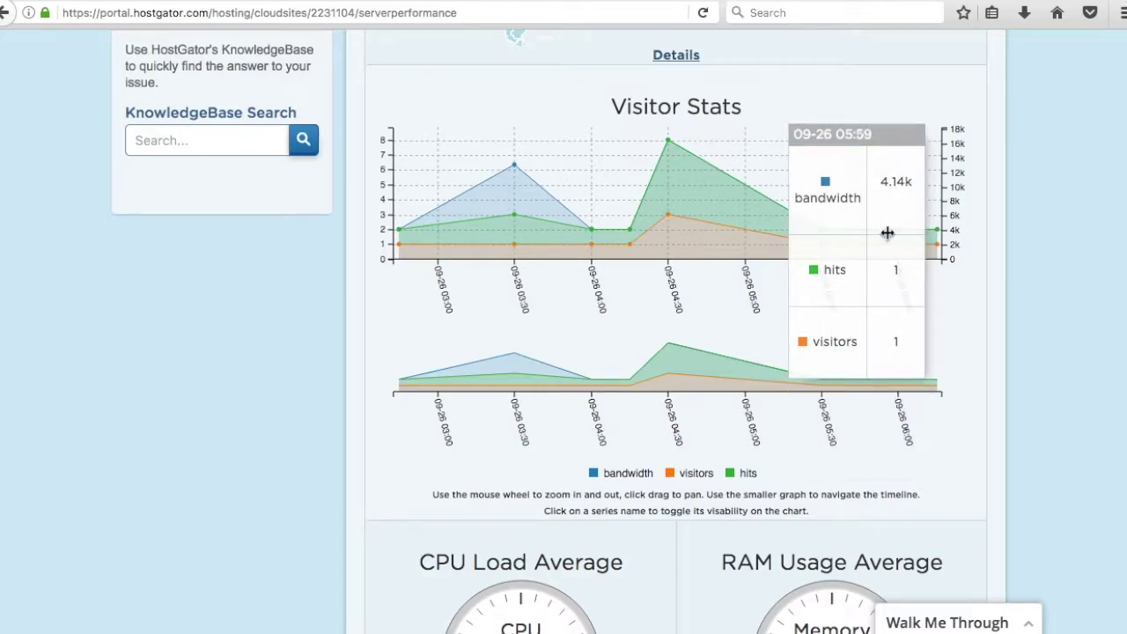
scroll(1012, 308, down, 8)
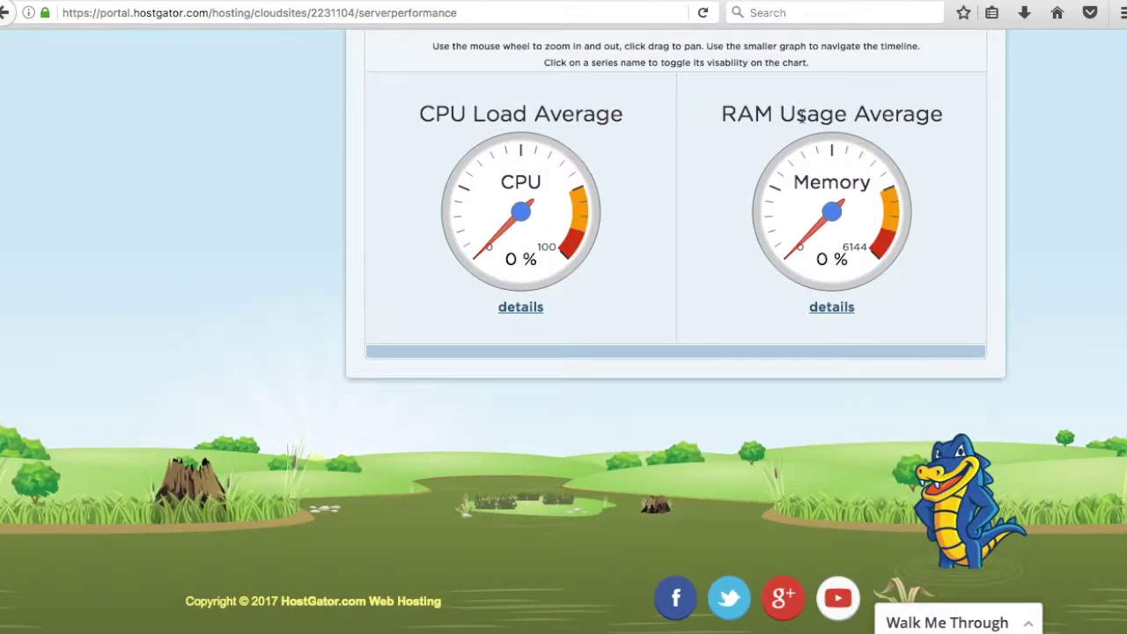
- Return to the top and open the account's hosting dashboard
scroll(1003, 209, up, 2)
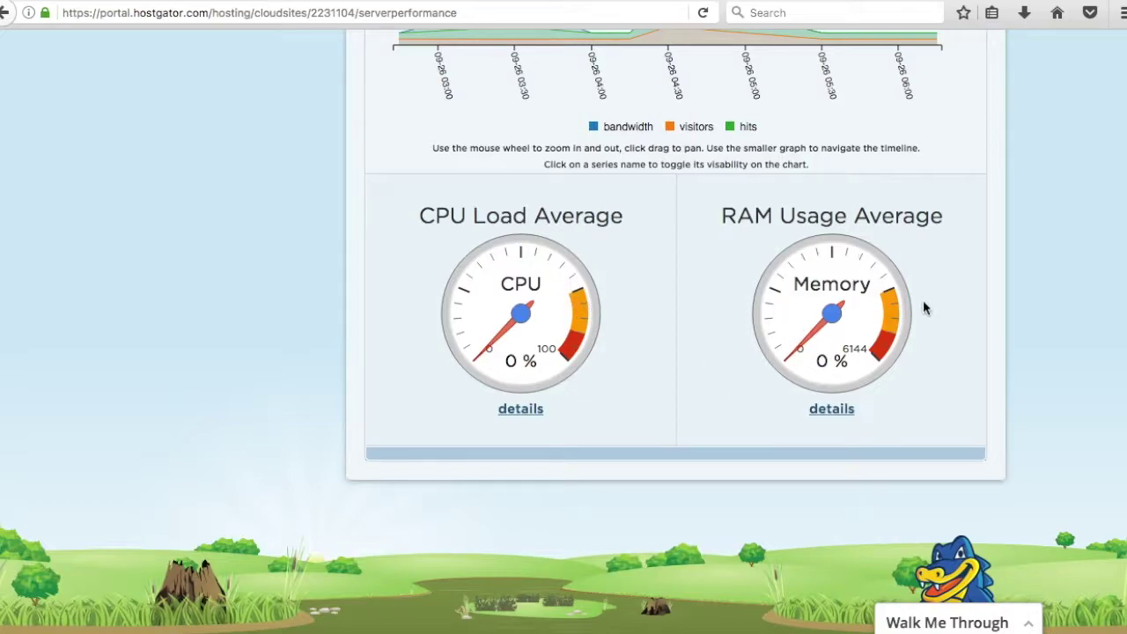
scroll(1066, 319, up, 5)
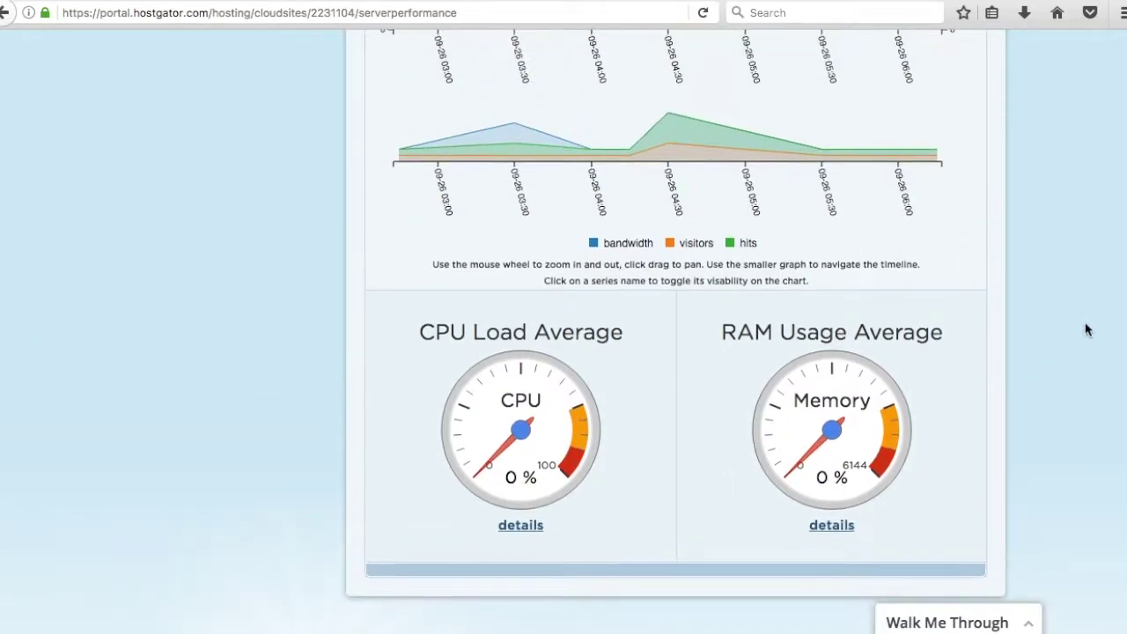
scroll(1081, 327, up, 20)
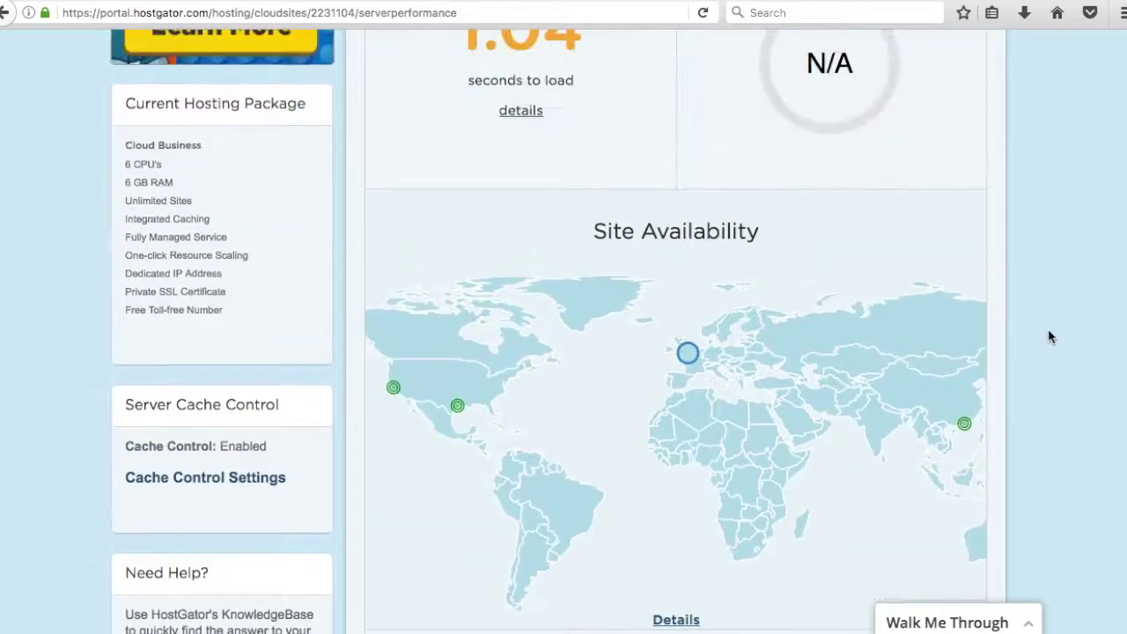
scroll(1030, 339, up, 5)
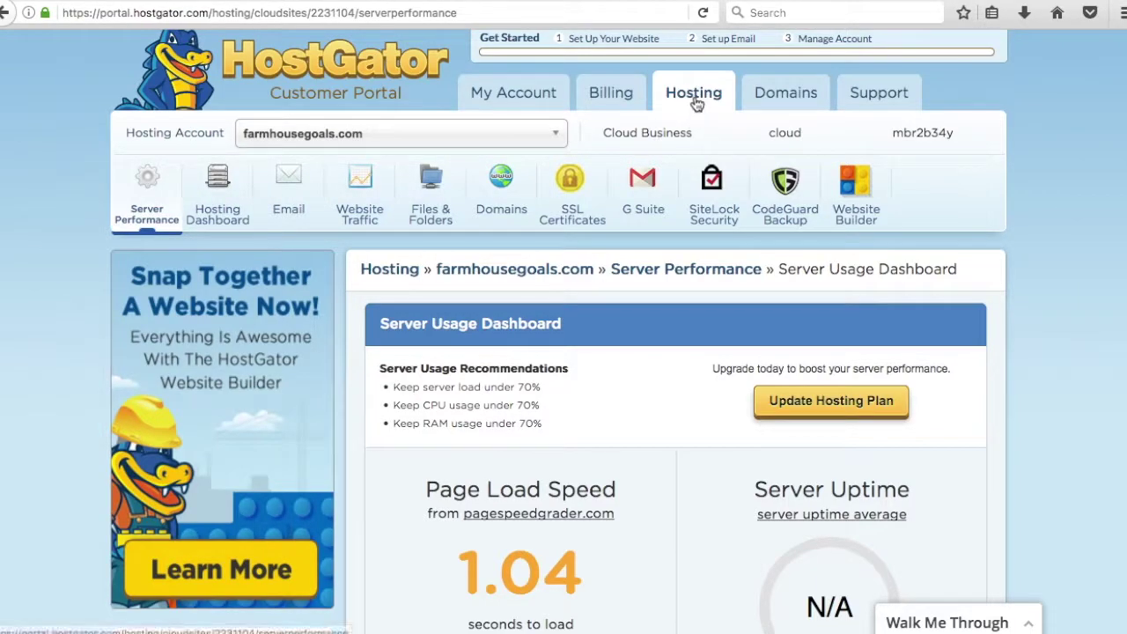
click(221, 201)
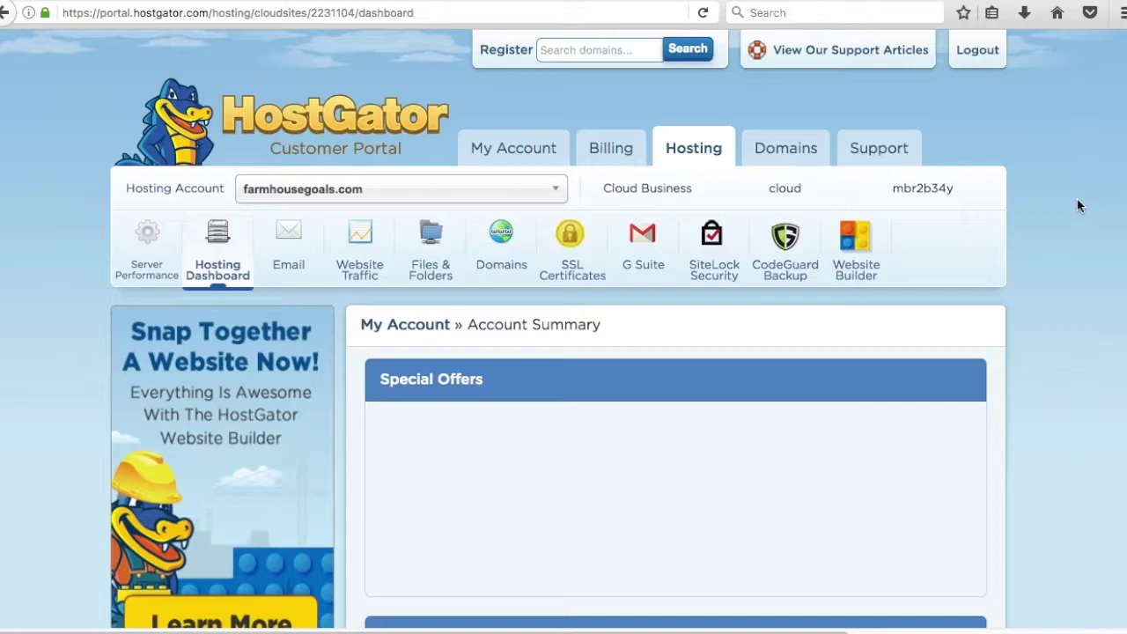
- Scroll the hosting dashboard down to the Most Popular Links section with QuickInstall
scroll(1078, 203, down, 4)
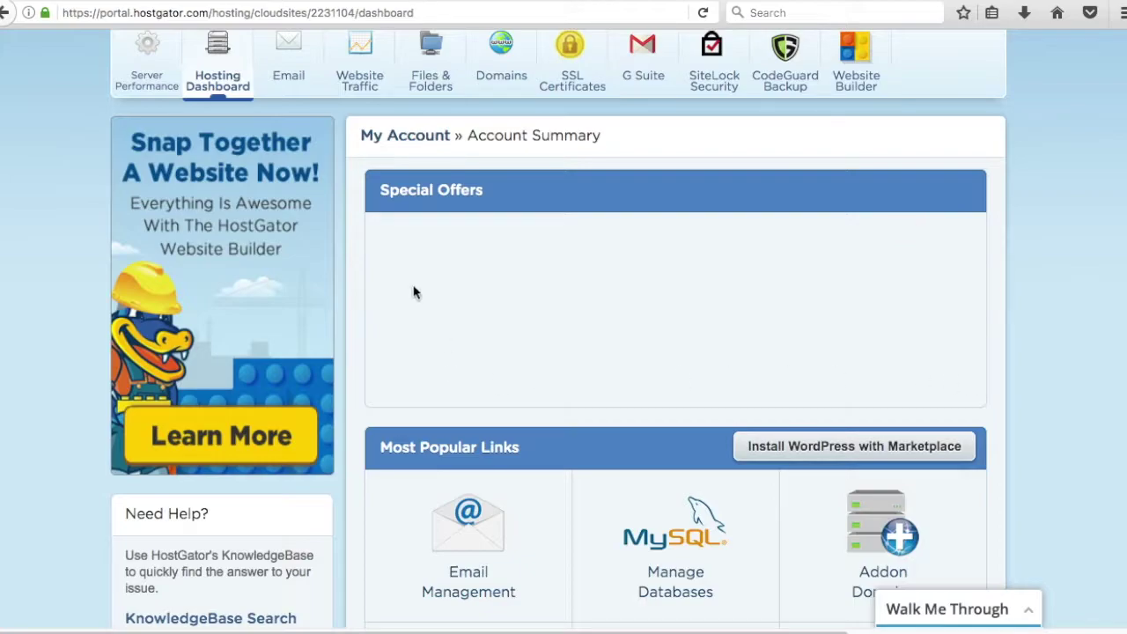
scroll(1026, 302, down, 3)
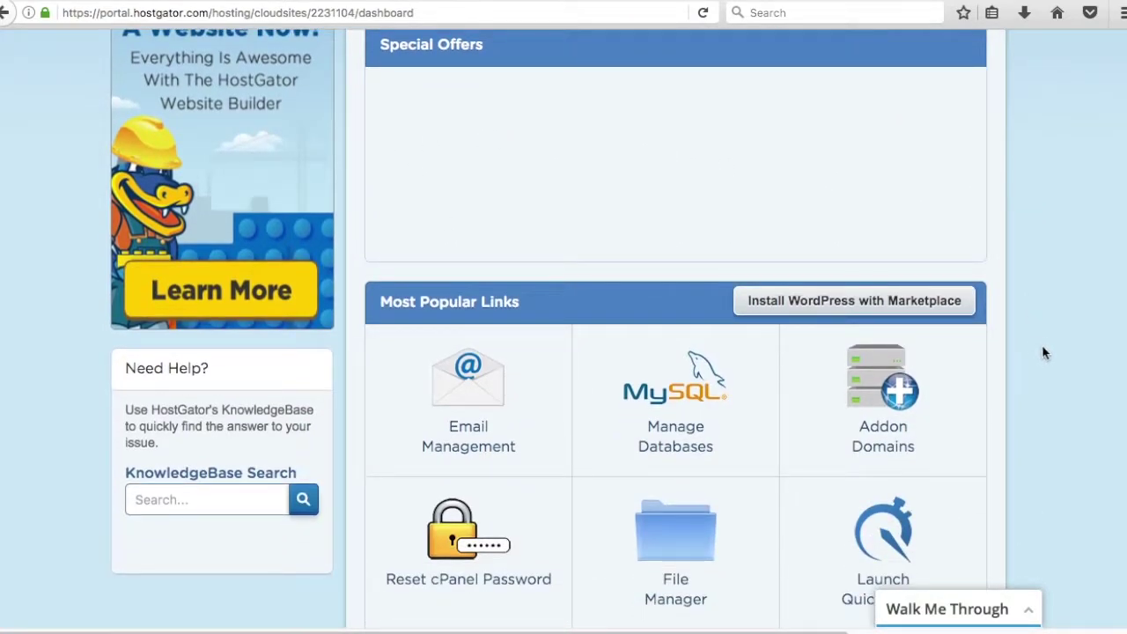
scroll(1048, 359, down, 4)
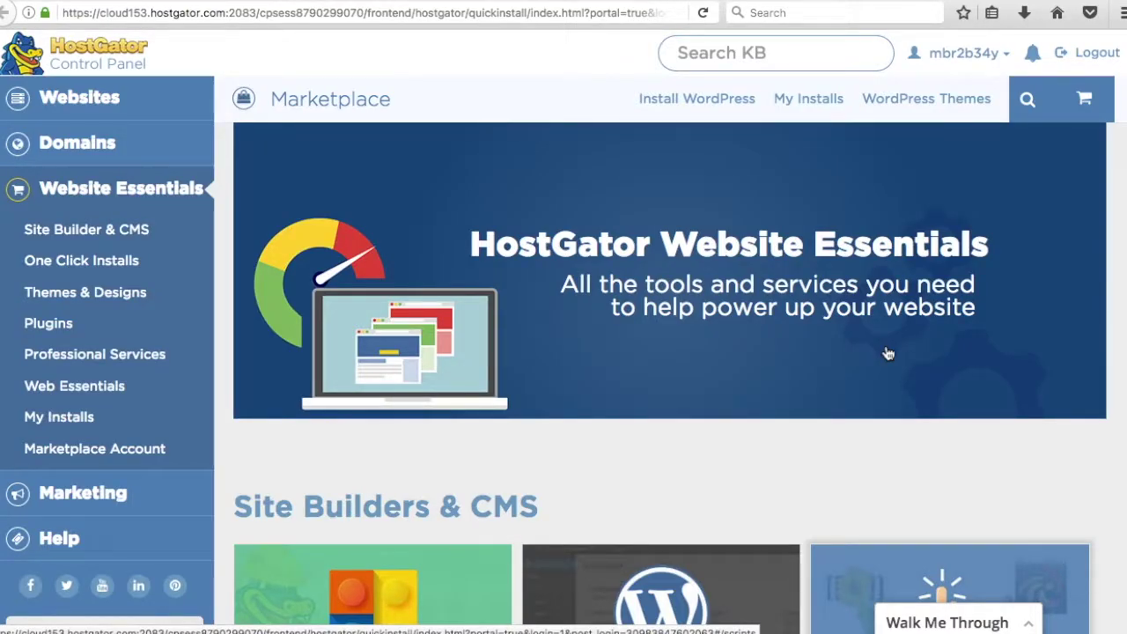
- Browse the Marketplace offerings and return to the Website Builder, WordPress and One-Click Installs cards
scroll(569, 249, down, 5)
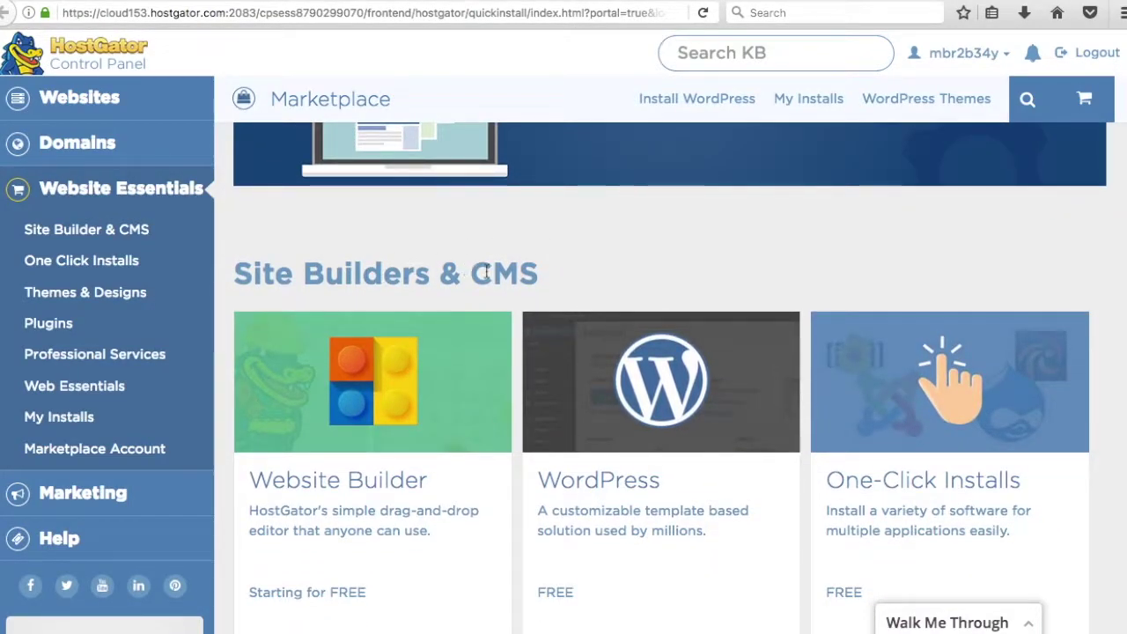
scroll(663, 253, down, 4)
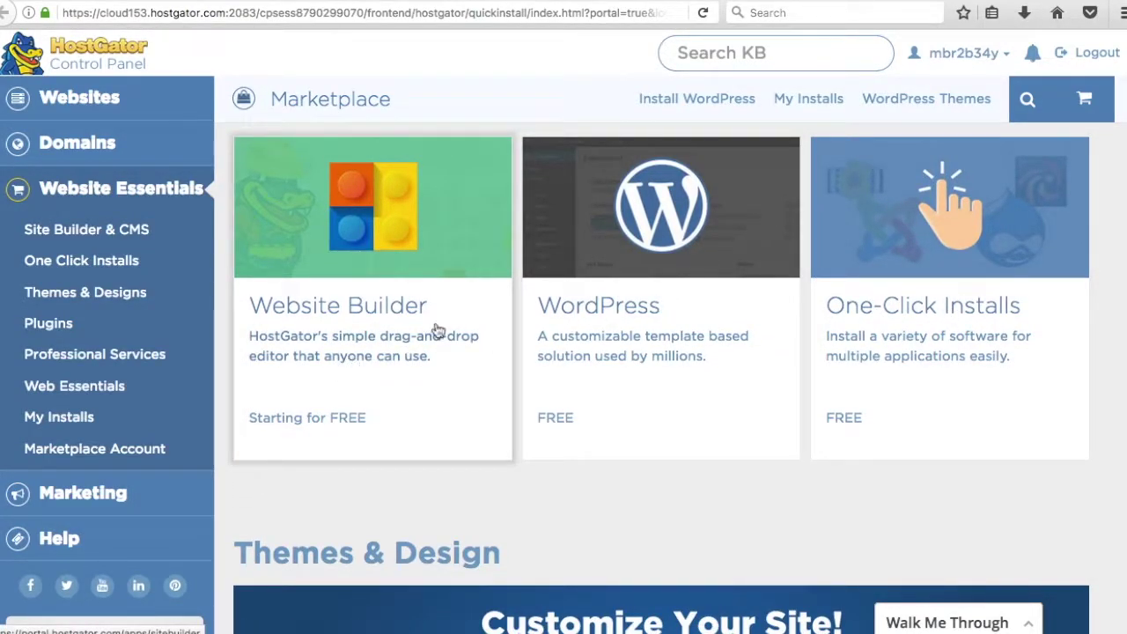
scroll(937, 338, down, 2)
scroll(937, 335, down, 7)
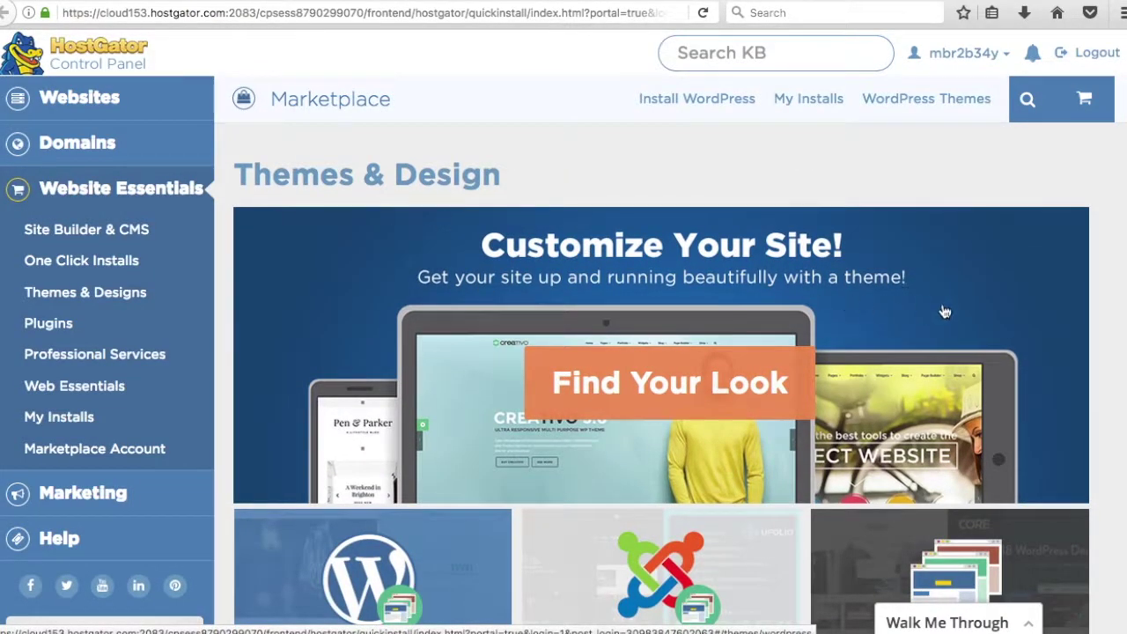
scroll(942, 312, down, 6)
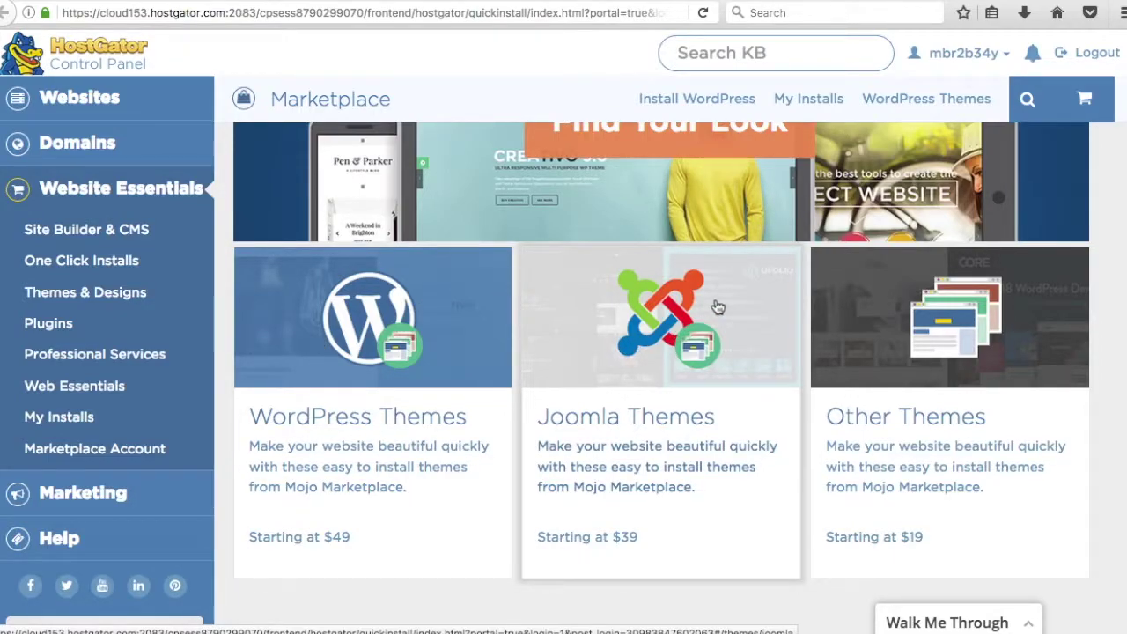
scroll(810, 395, down, 7)
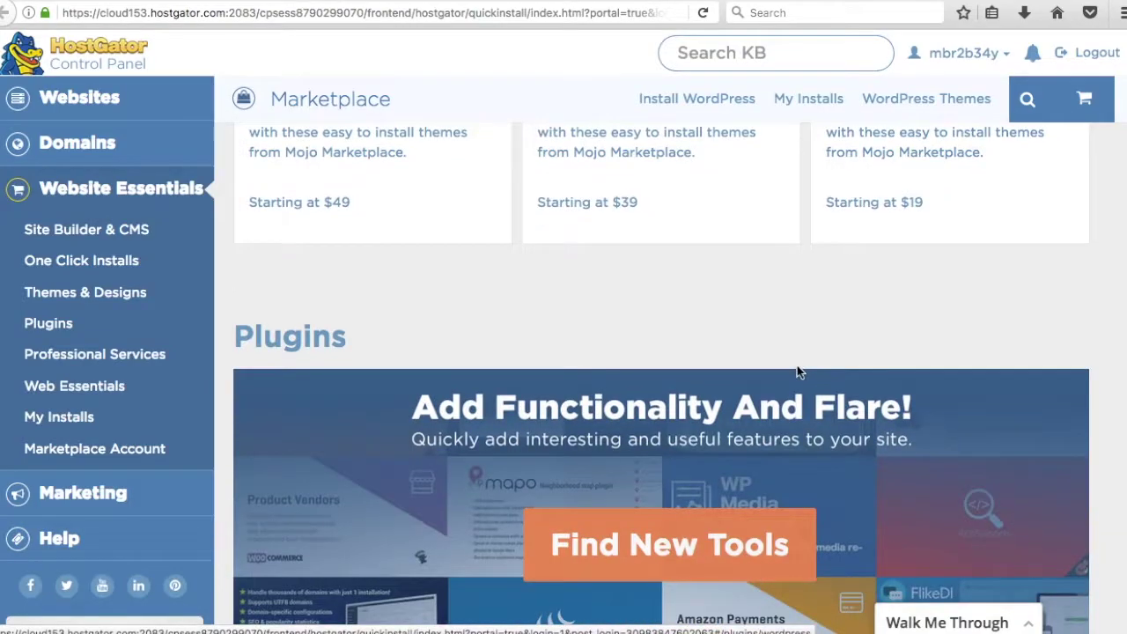
scroll(762, 371, down, 3)
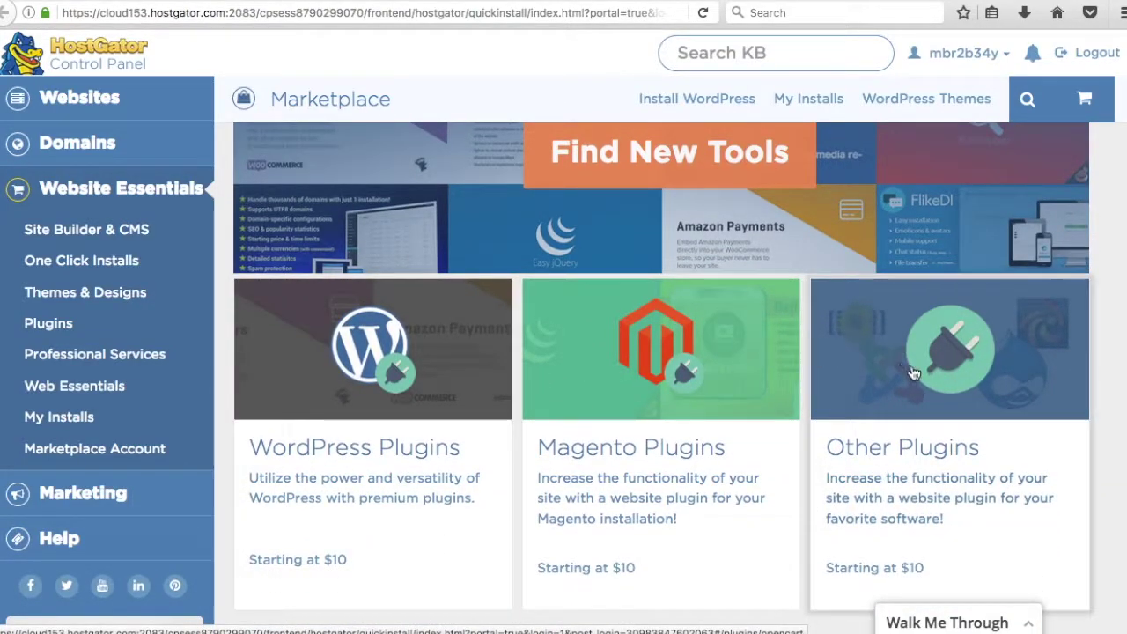
scroll(611, 414, down, 5)
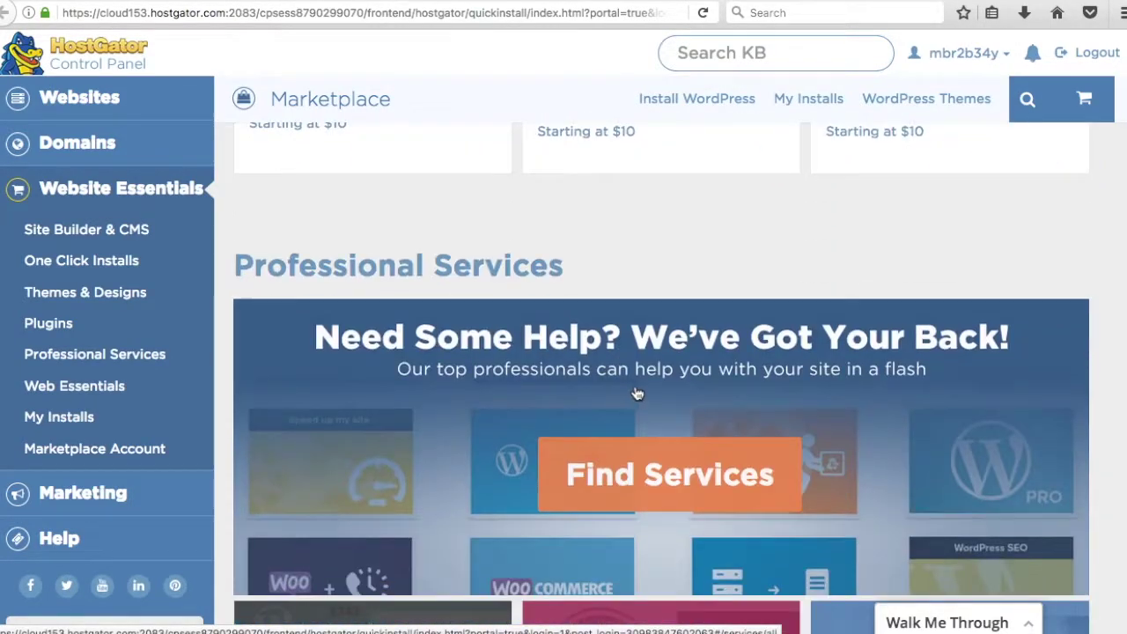
scroll(490, 309, up, 5)
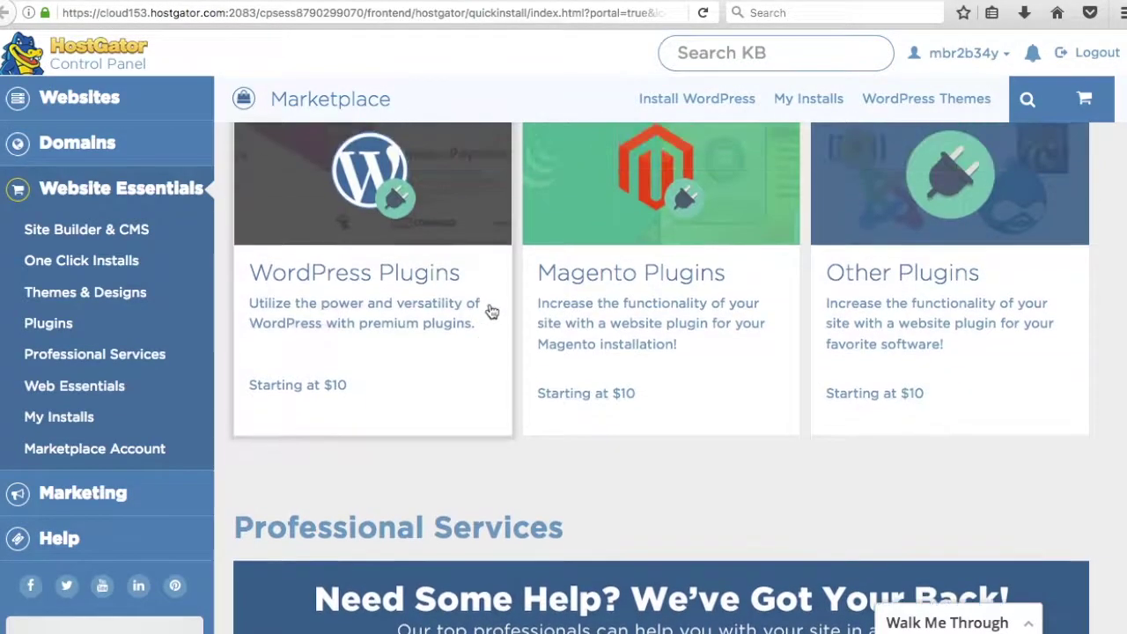
scroll(498, 318, up, 3)
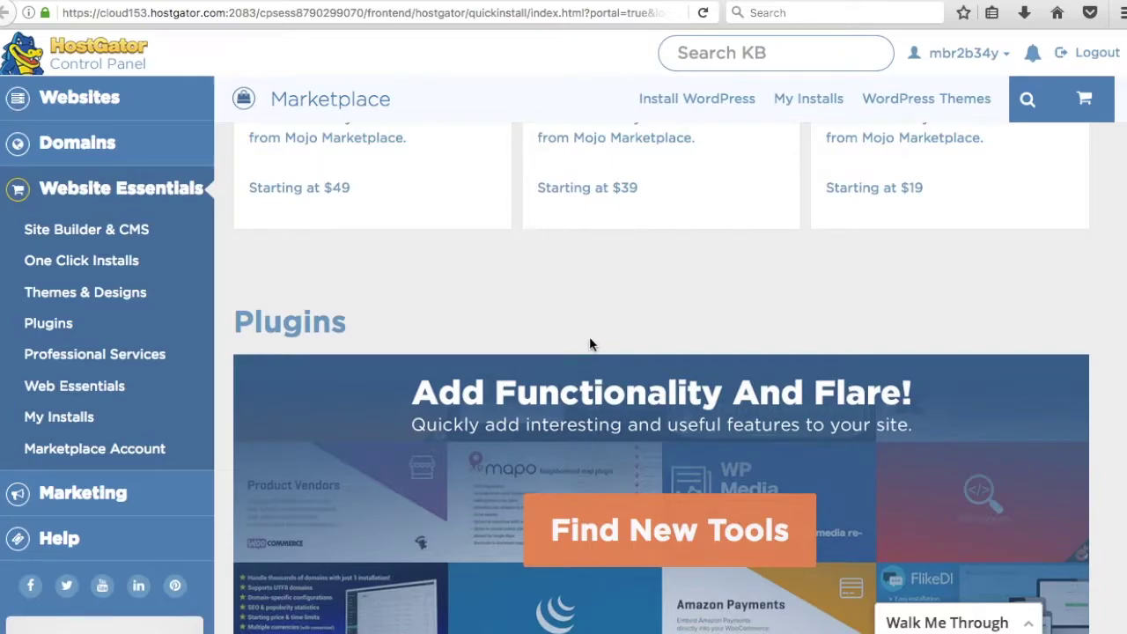
scroll(586, 326, up, 6)
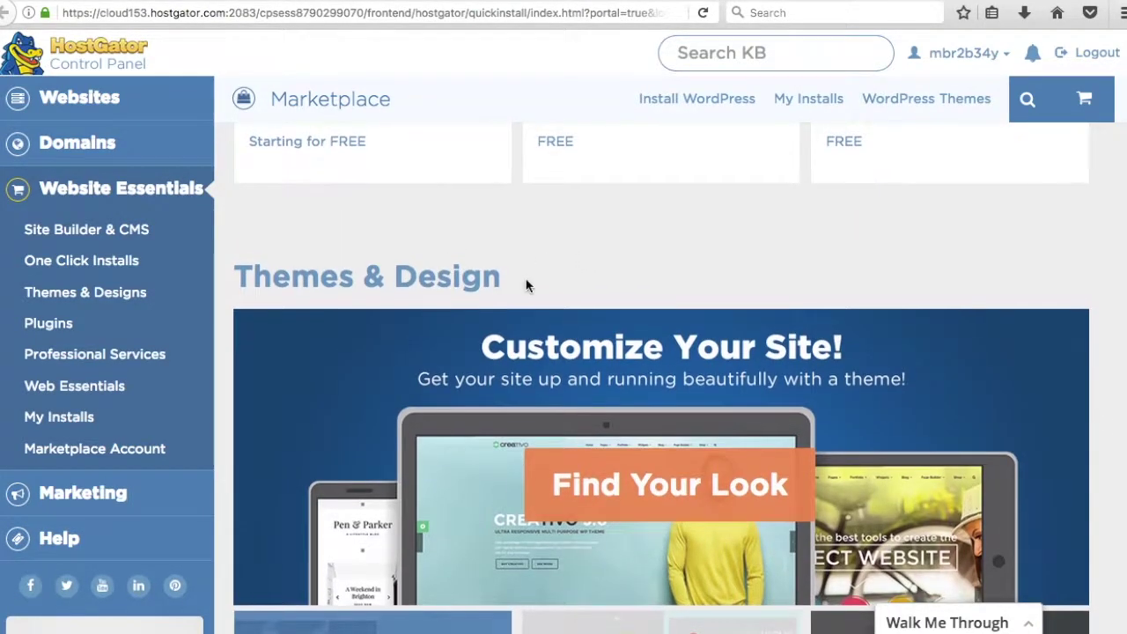
scroll(546, 297, up, 5)
scroll(666, 335, up, 1)
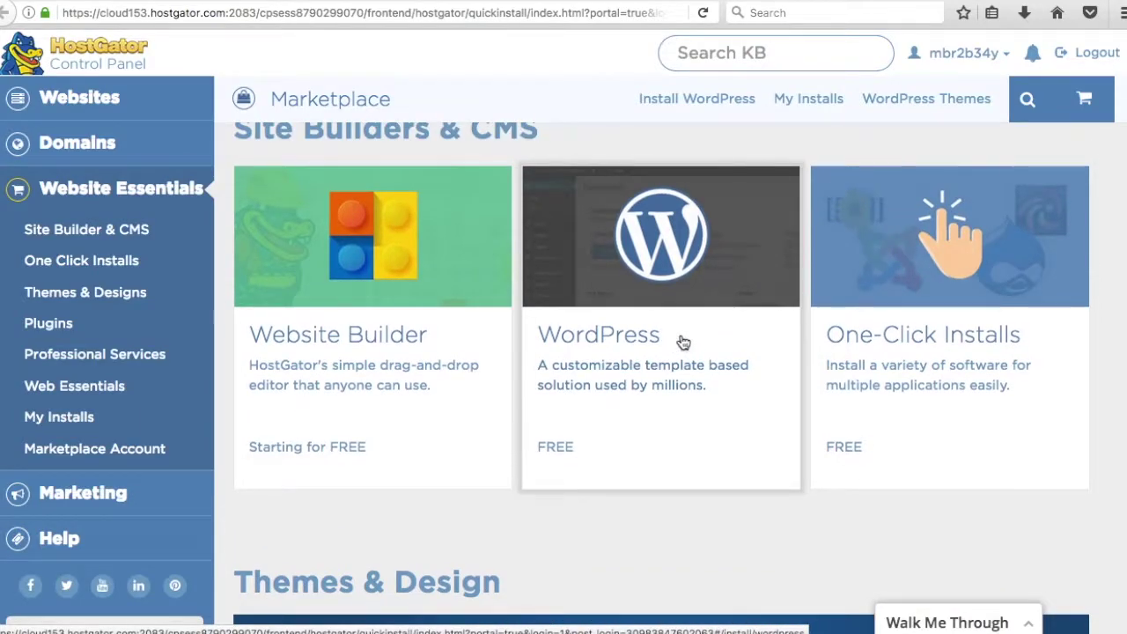
scroll(678, 340, up, 1)
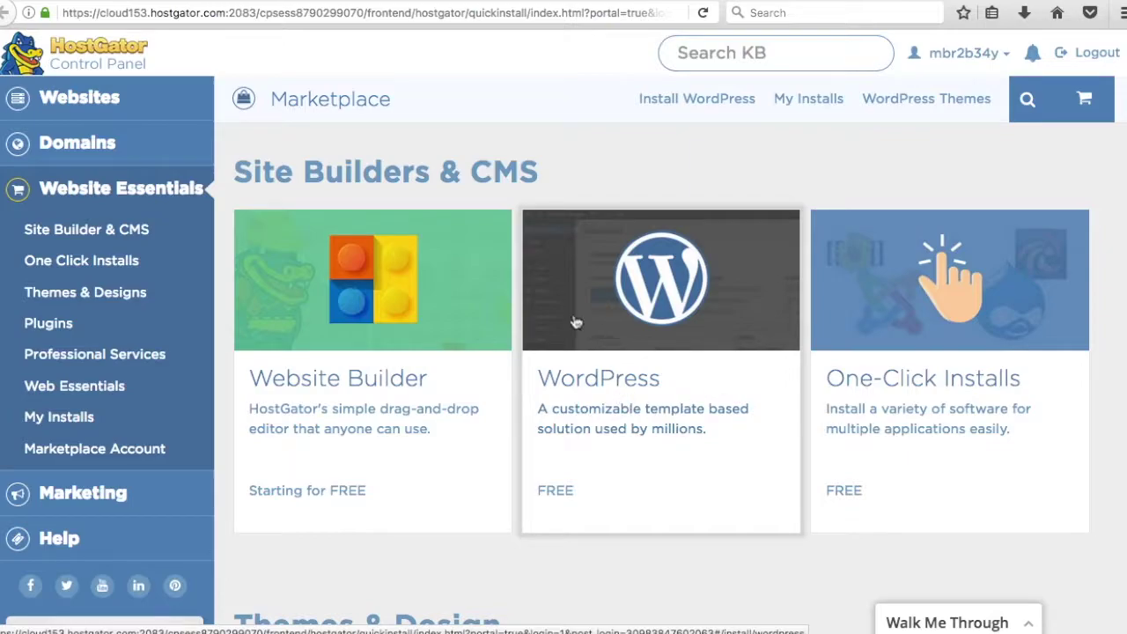
- Launch the WordPress installer, select farmhousegoals.com as the domain, and continue to install settings
click(626, 418)
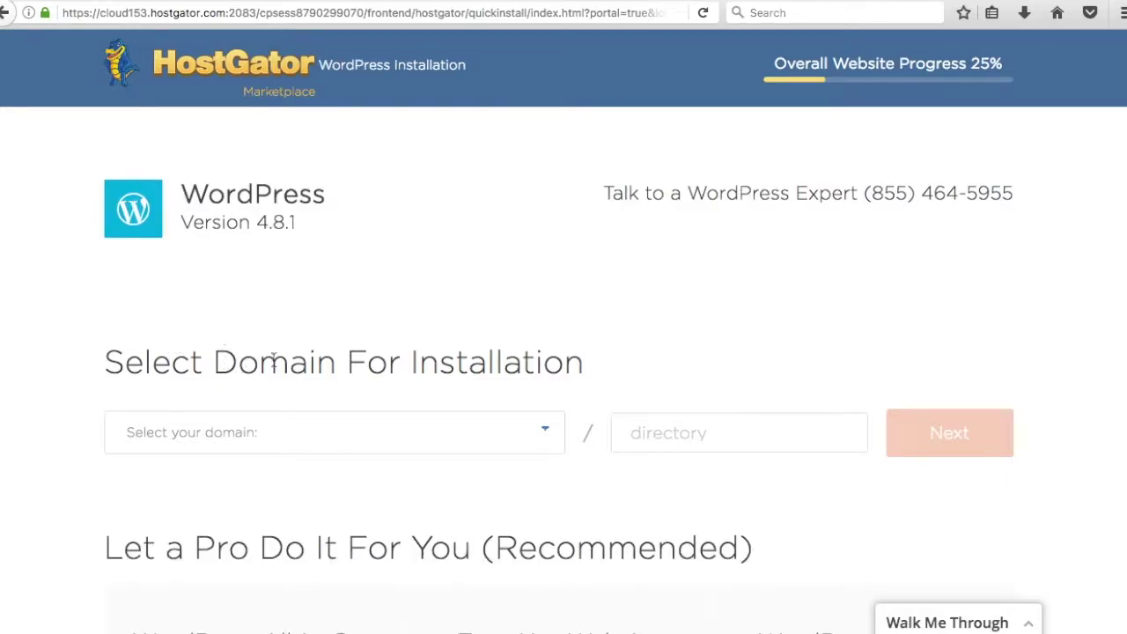
scroll(68, 346, down, 3)
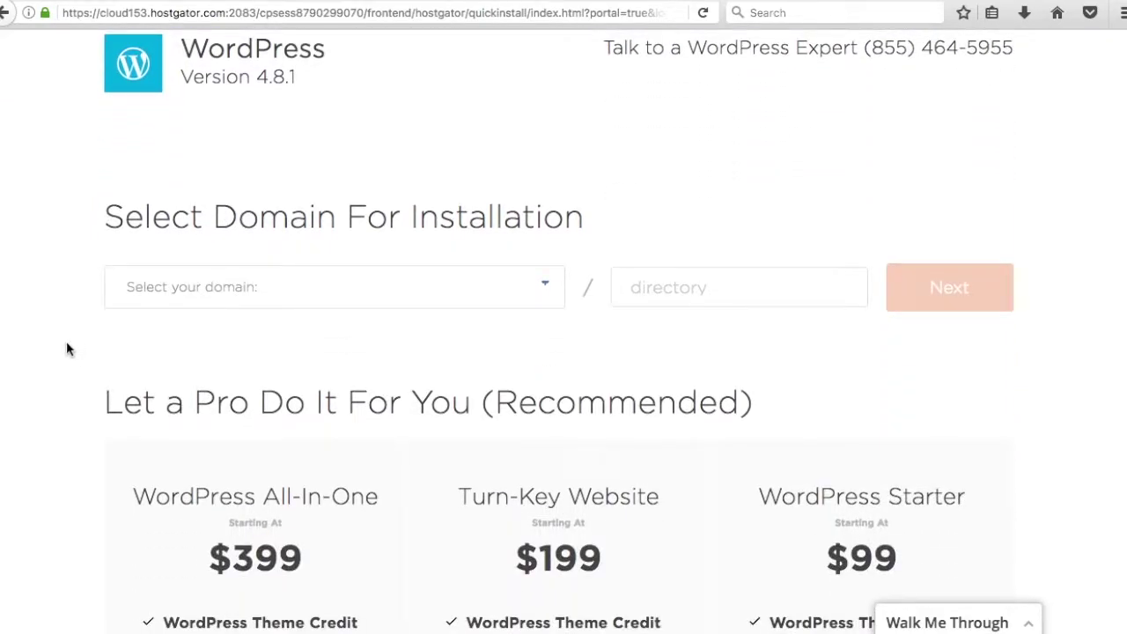
scroll(71, 342, down, 1)
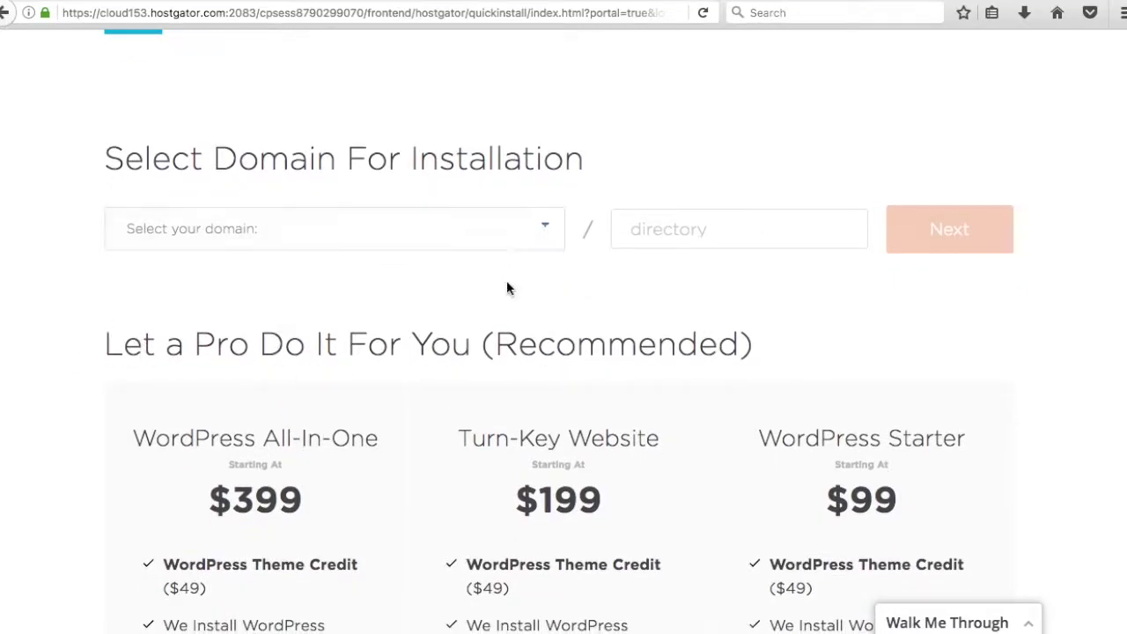
scroll(511, 299, up, 2)
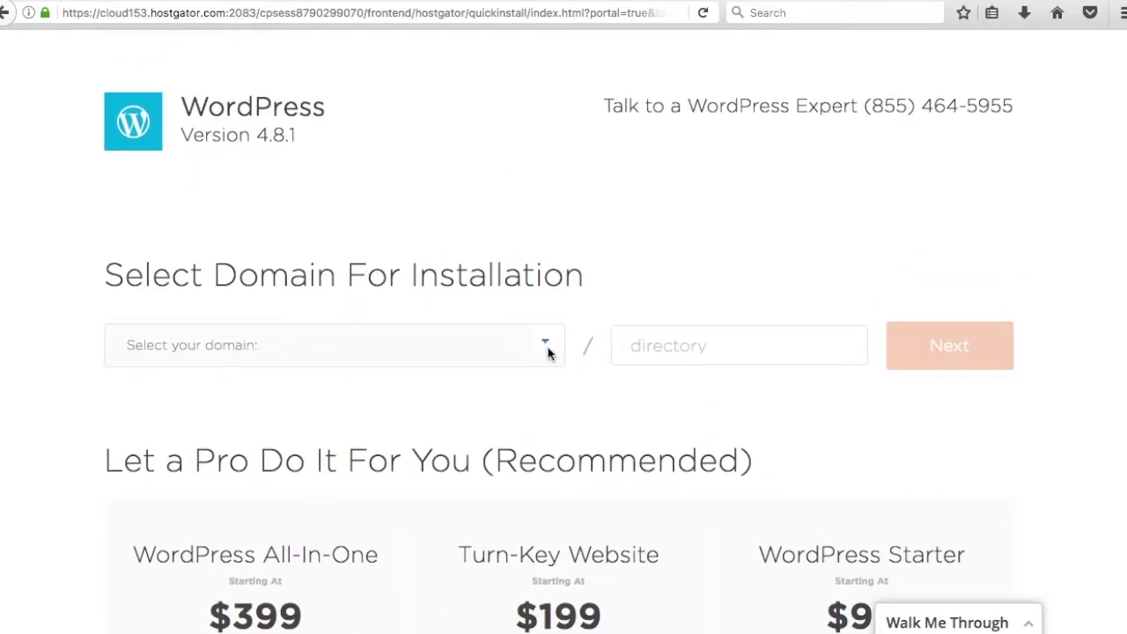
click(546, 347)
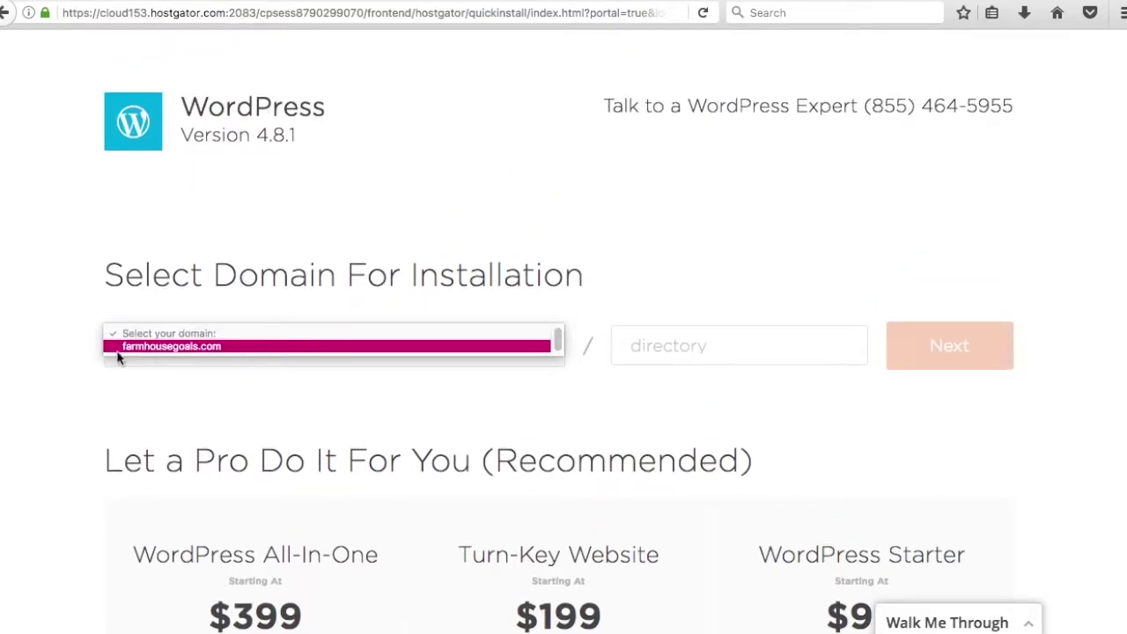
click(156, 348)
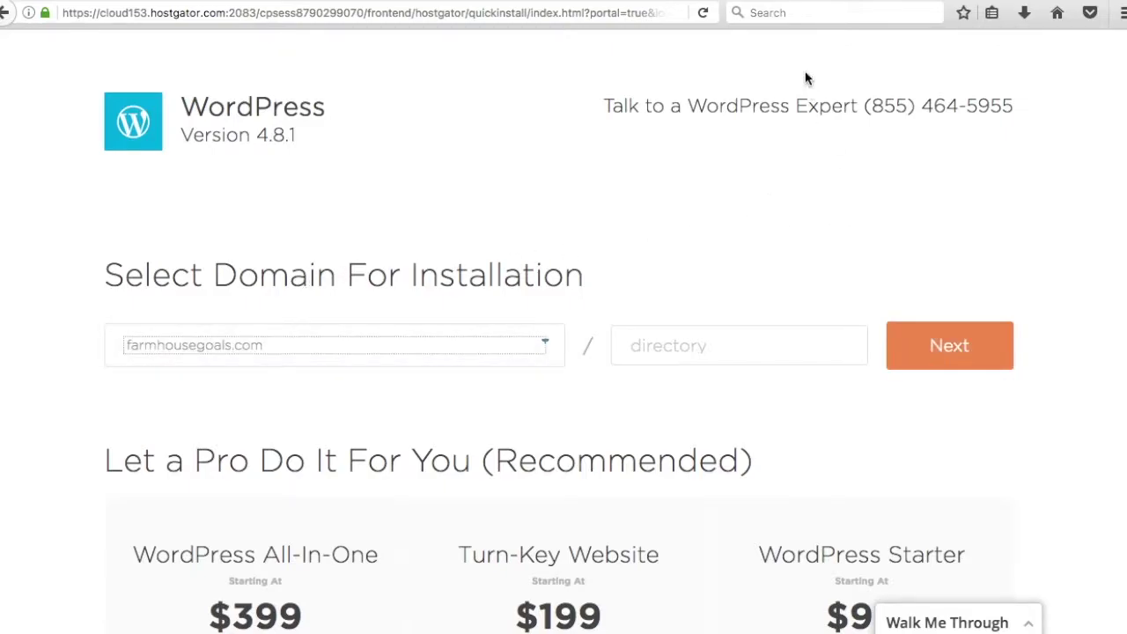
click(969, 353)
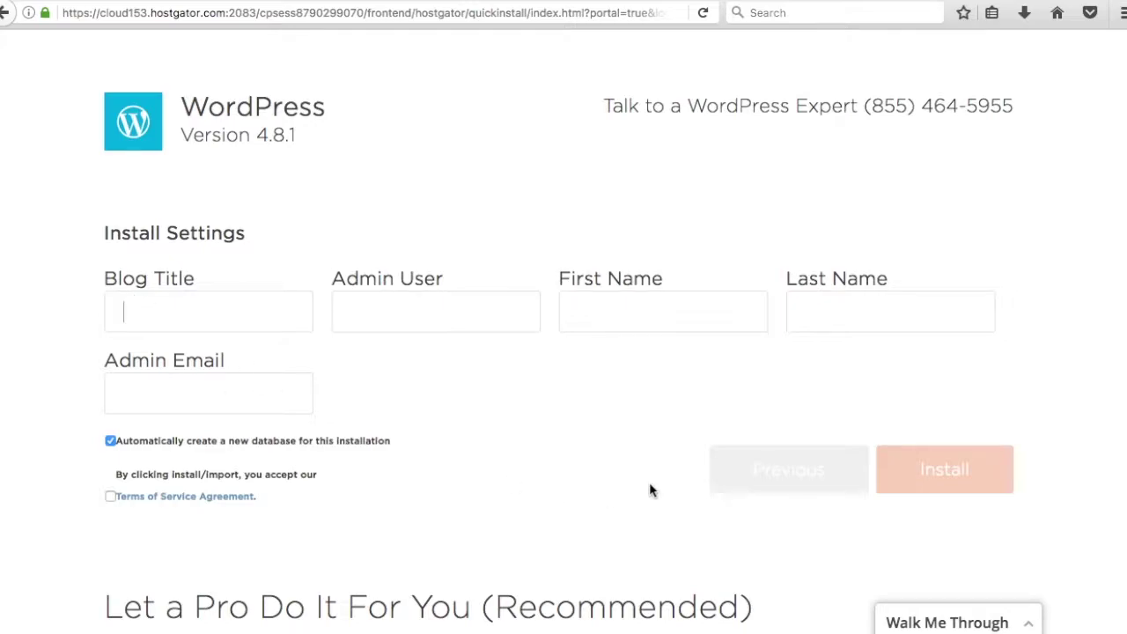
- Enter blog title Farmhouse Goals, the admin username and the owner's name
text(Farmhouse Goals)
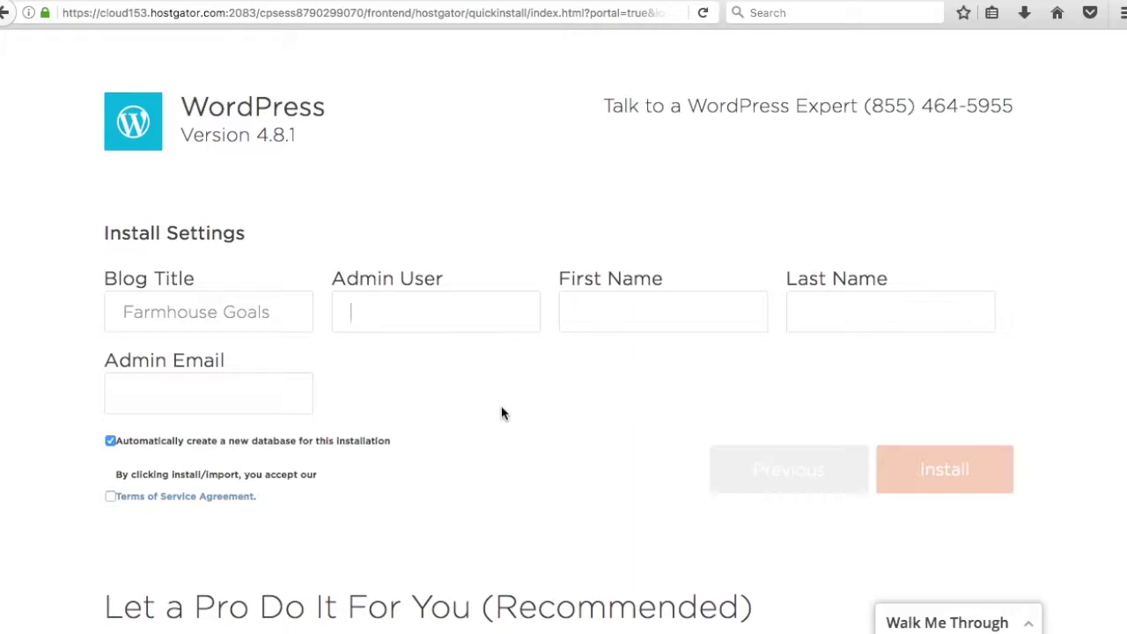
text(AdminAC)
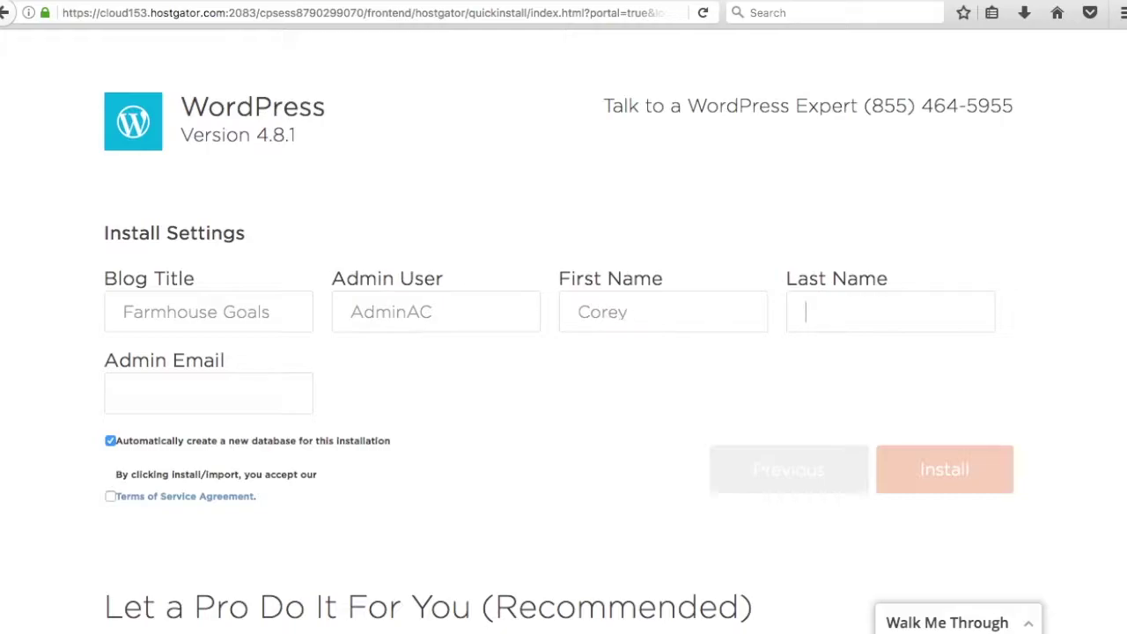
text(William)
- Autofill the owner's admin e-mail address and accept the Terms of Service
click(208, 393)
text(farmho)
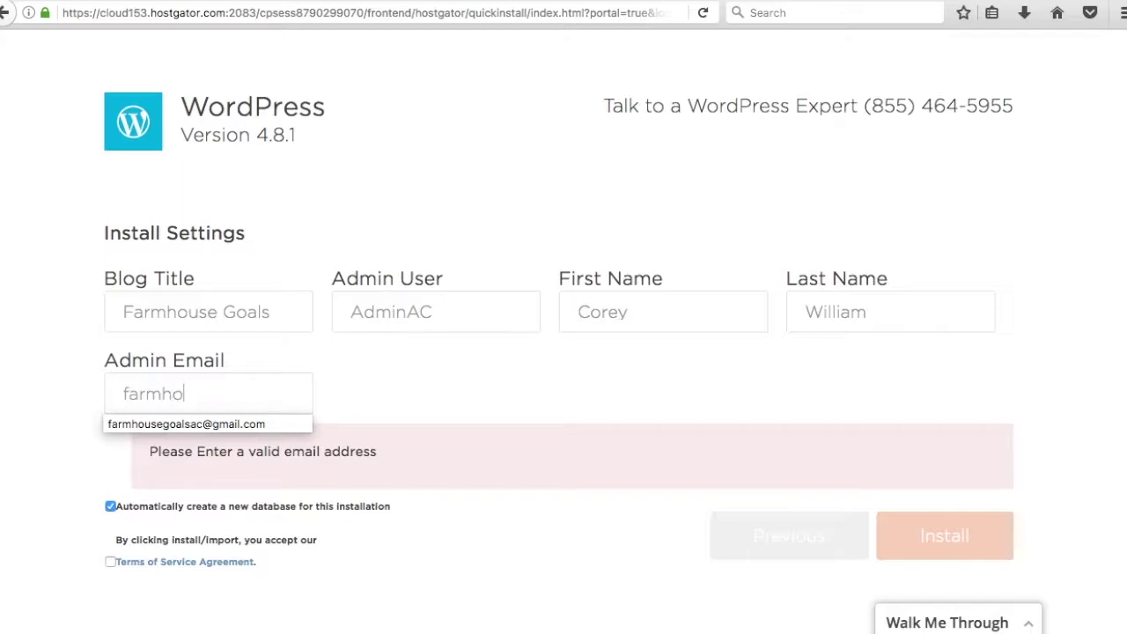
text(use)
key(Down)
key(Return)
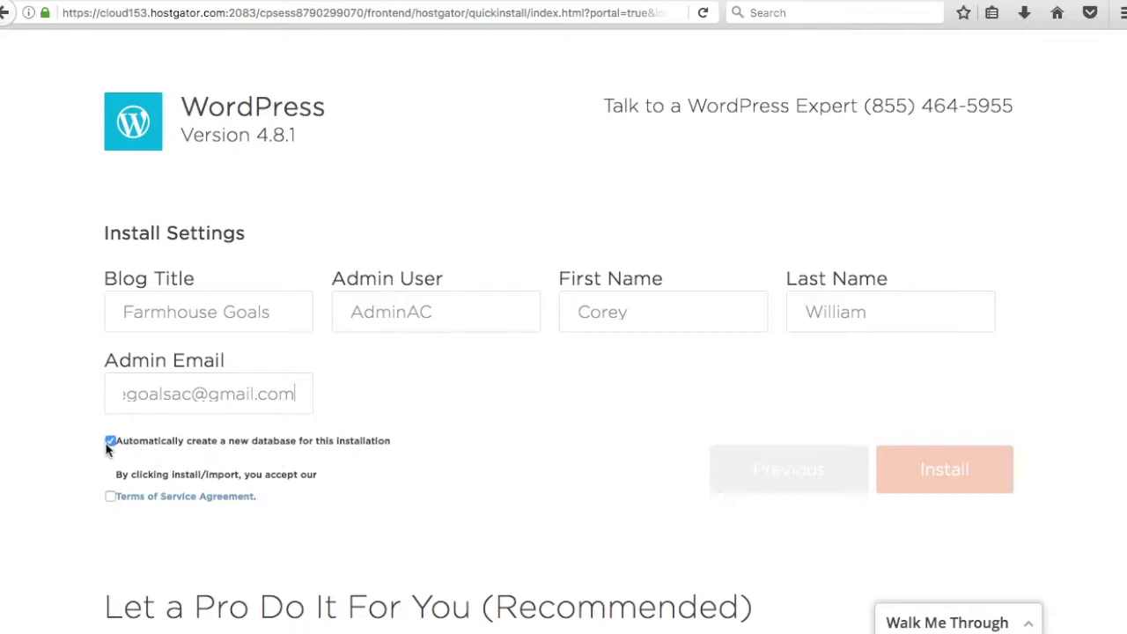
click(110, 498)
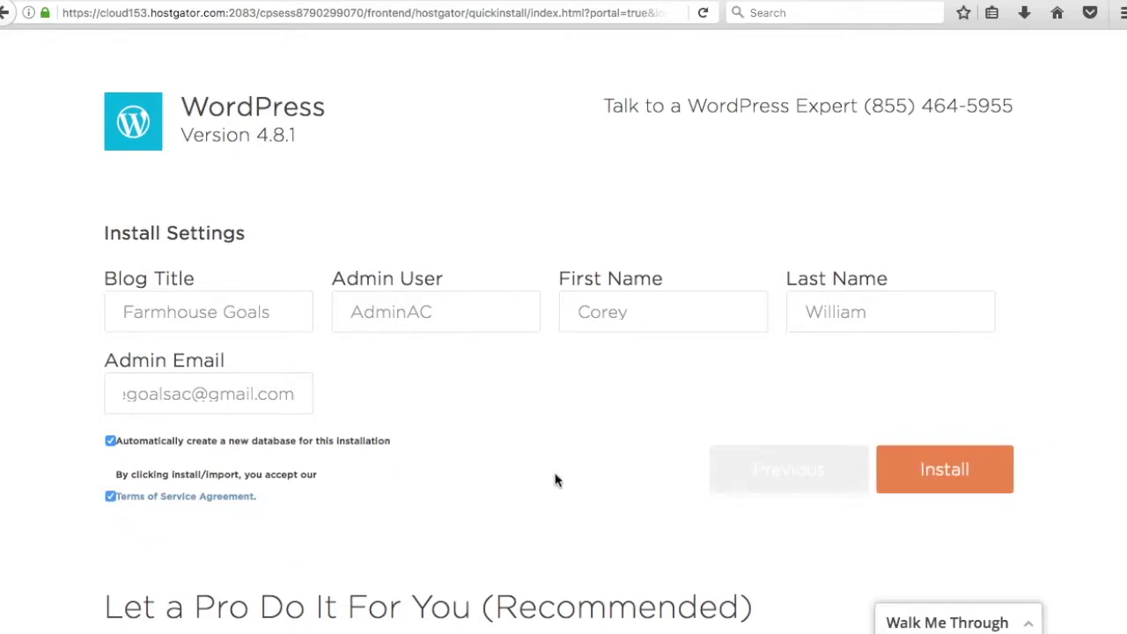
- Install WordPress, copy the generated admin username and temporary password, and open the login page
click(919, 467)
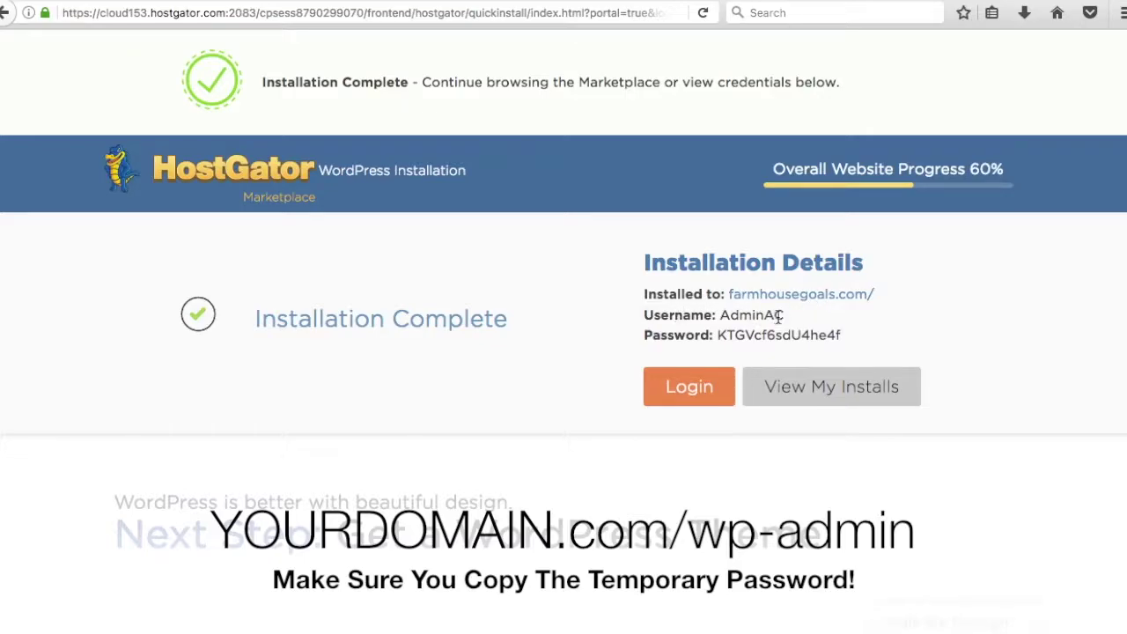
drag(783, 315, 720, 316)
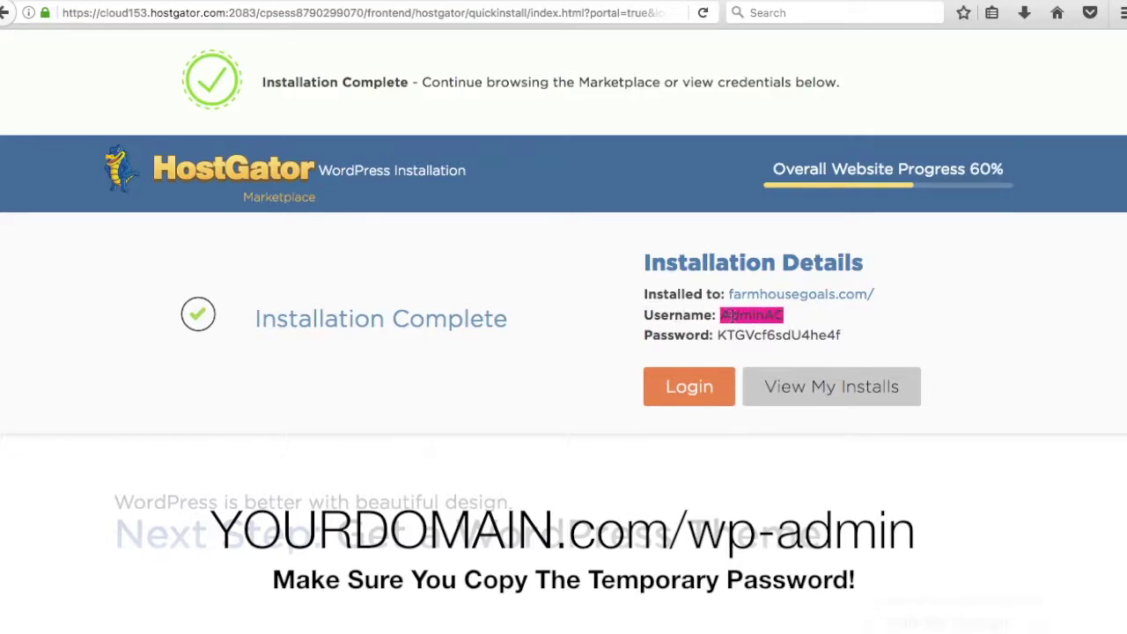
click(718, 335)
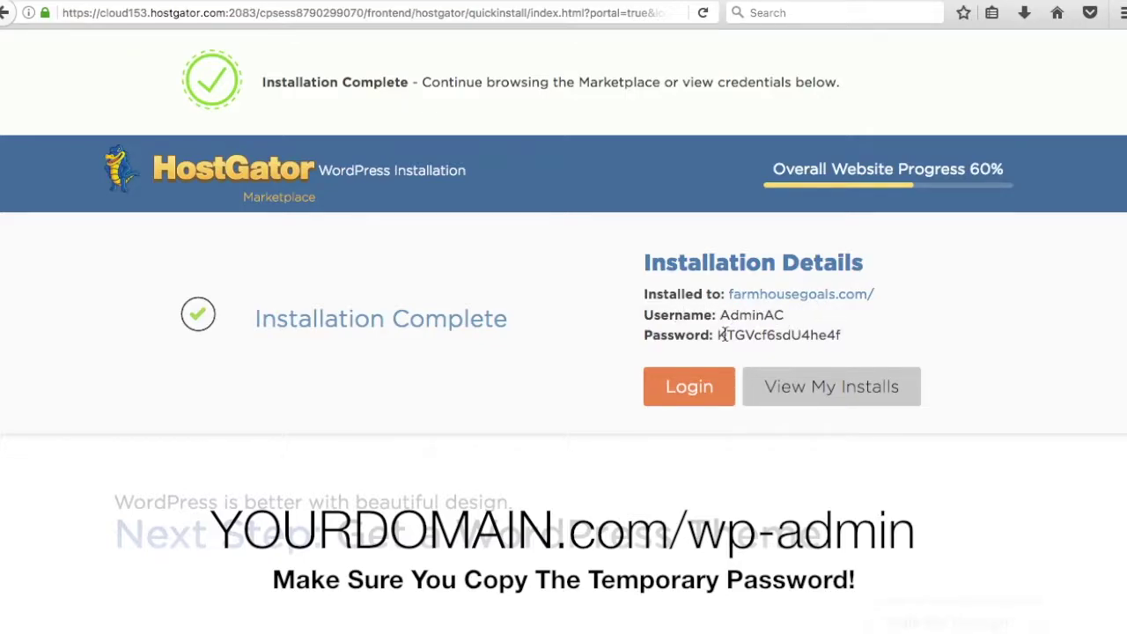
click(691, 393)
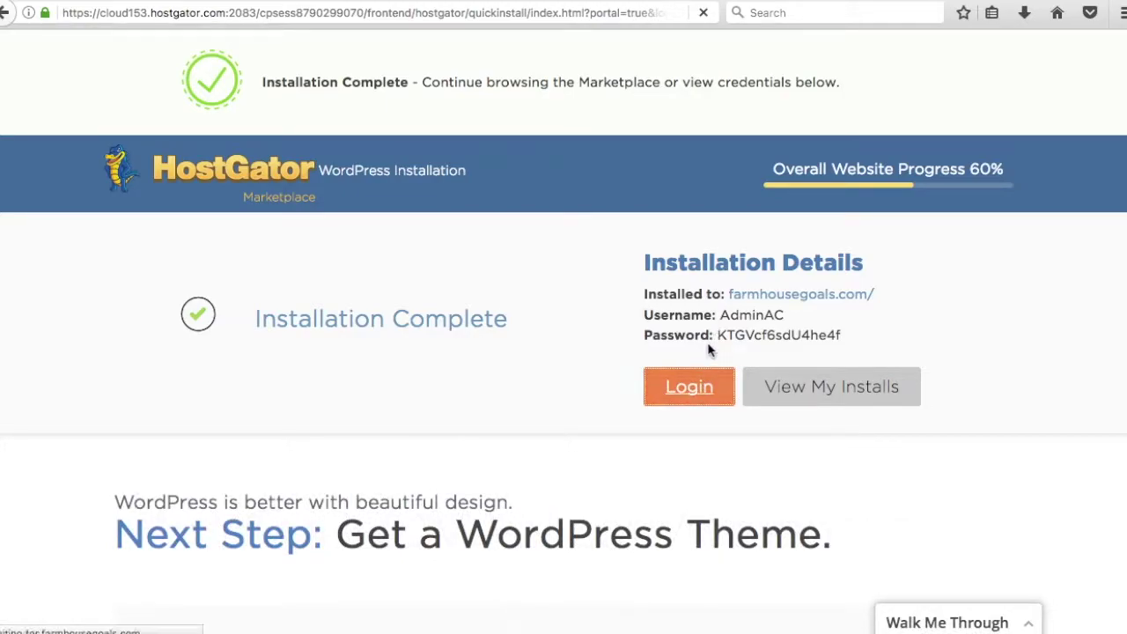
drag(852, 343, 720, 340)
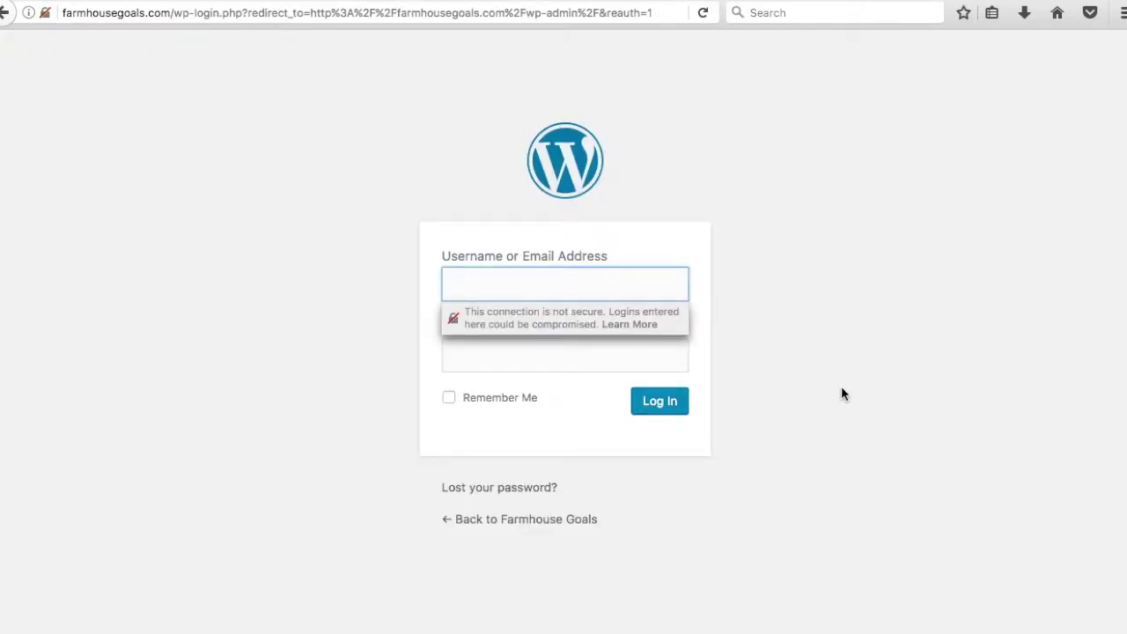
- Log in with the pasted temporary password and admin username, declining Firefox's save-login prompt
click(974, 397)
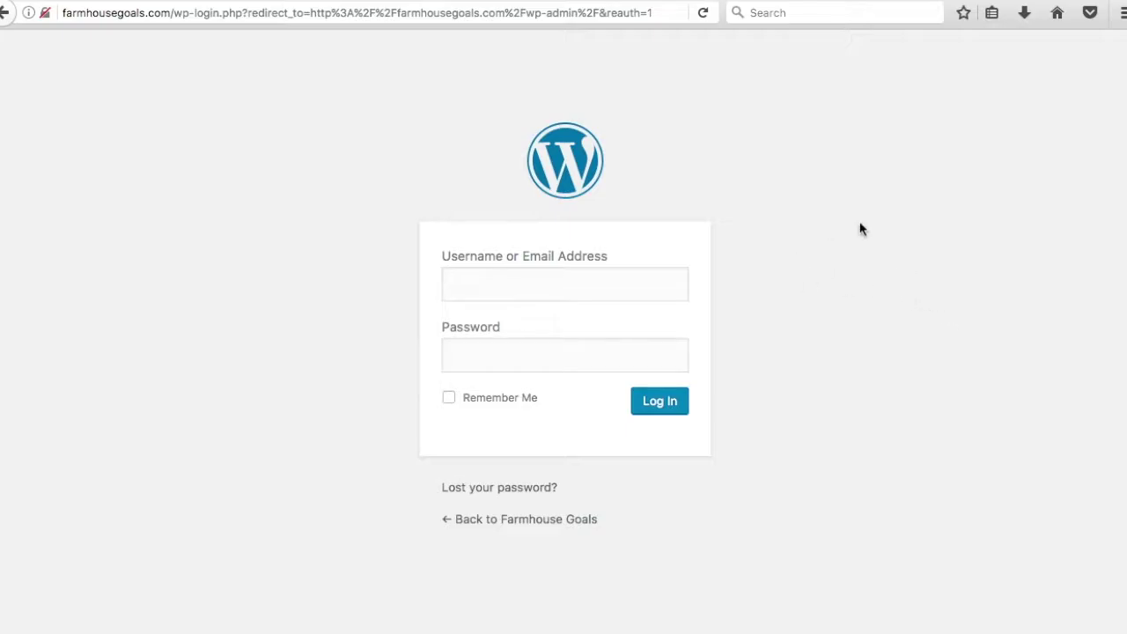
click(543, 352)
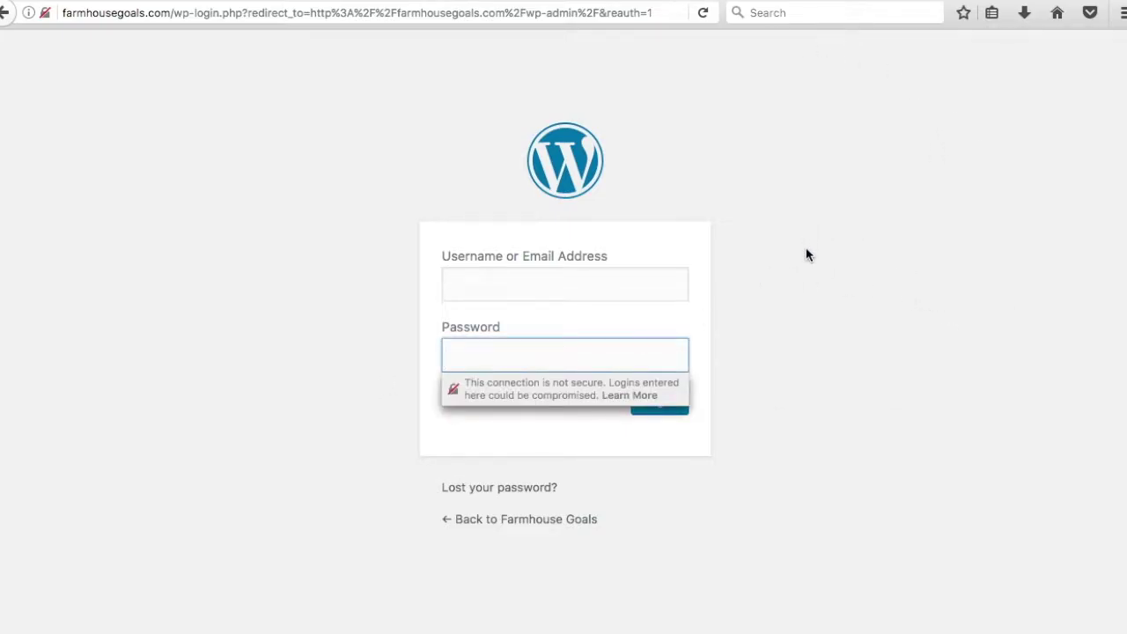
key(super+v)
click(581, 285)
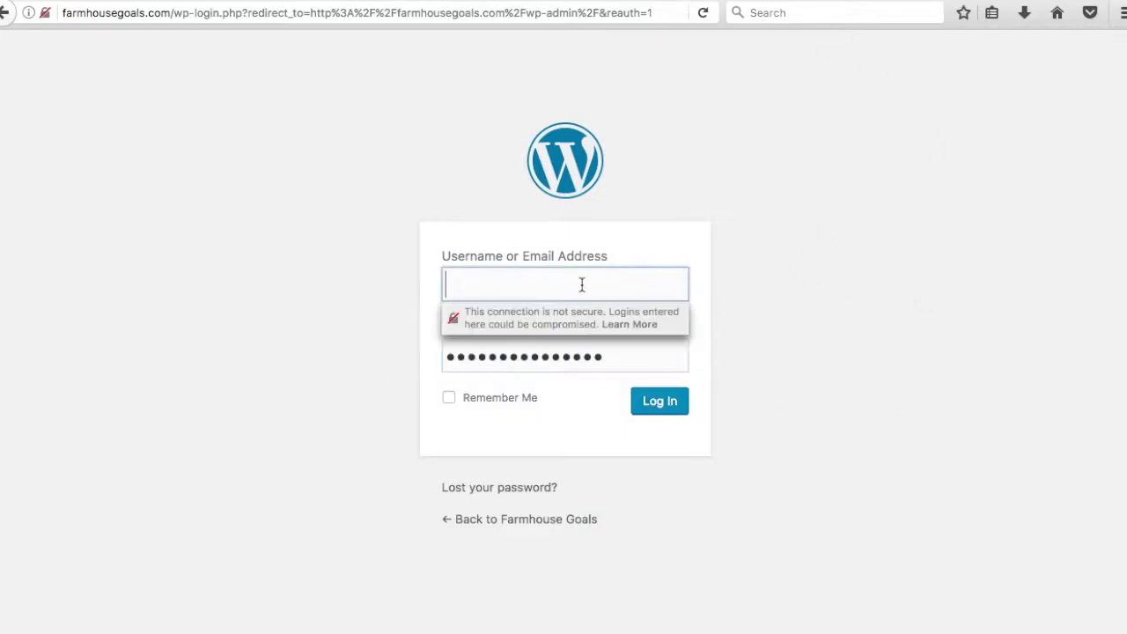
text(Adm)
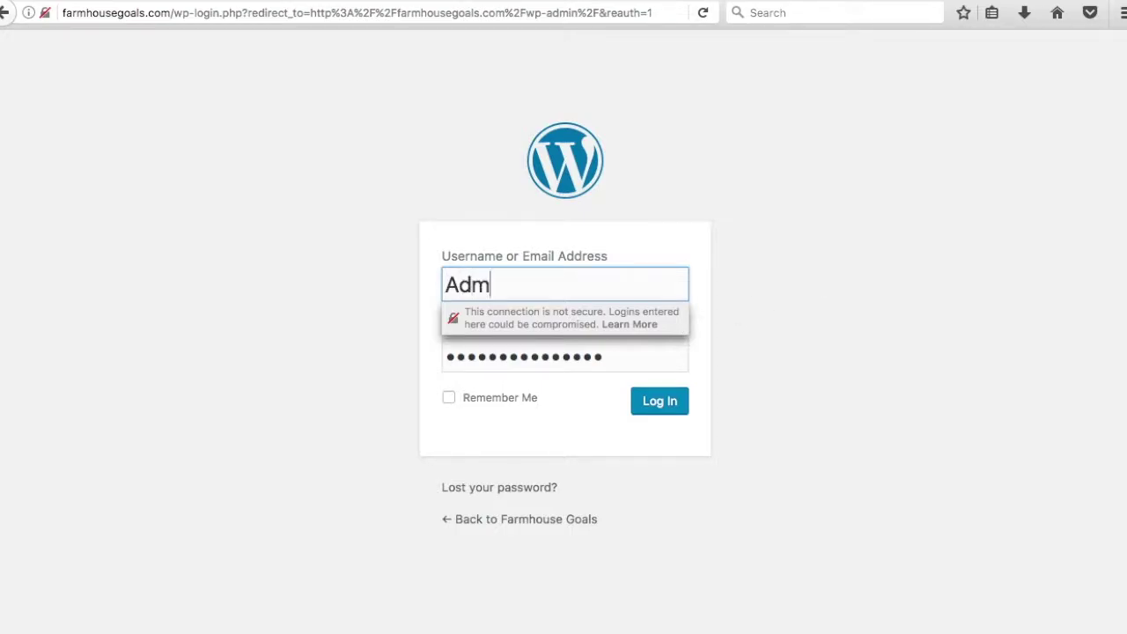
text(inAC)
click(669, 402)
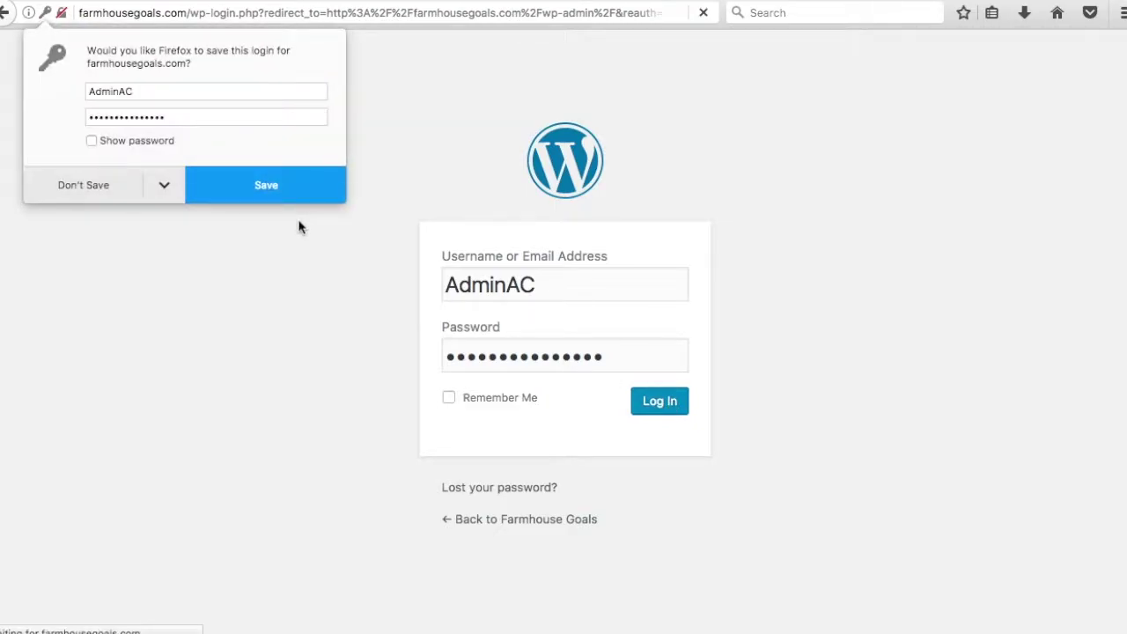
click(82, 186)
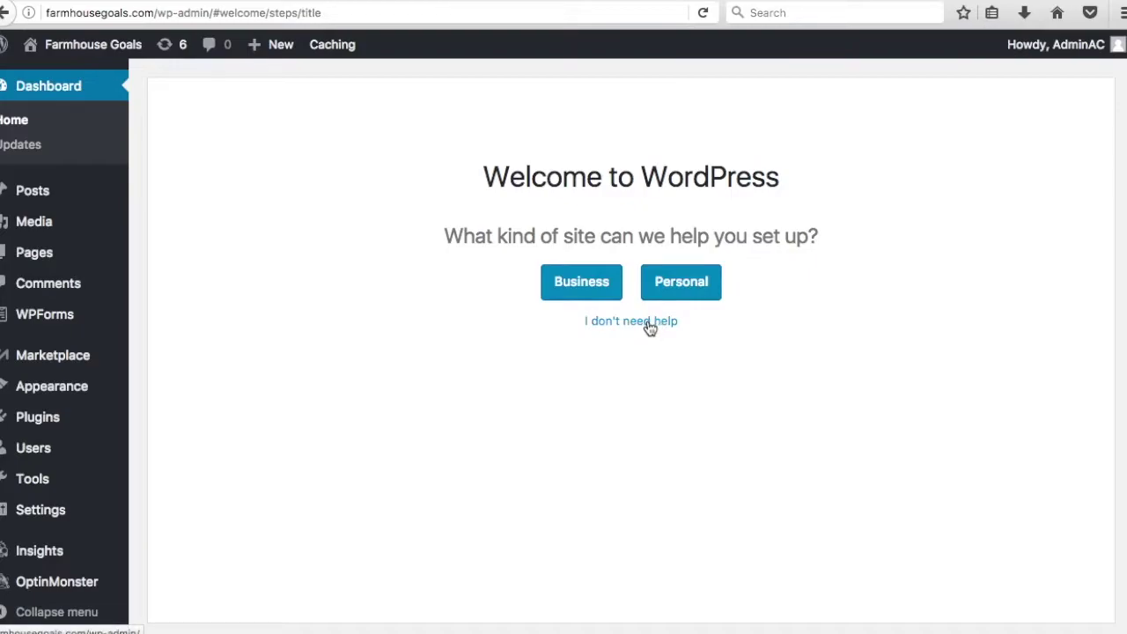
- Choose a business site and replace the description with 'Farmhouse Decor, Furniture, and More'
click(583, 286)
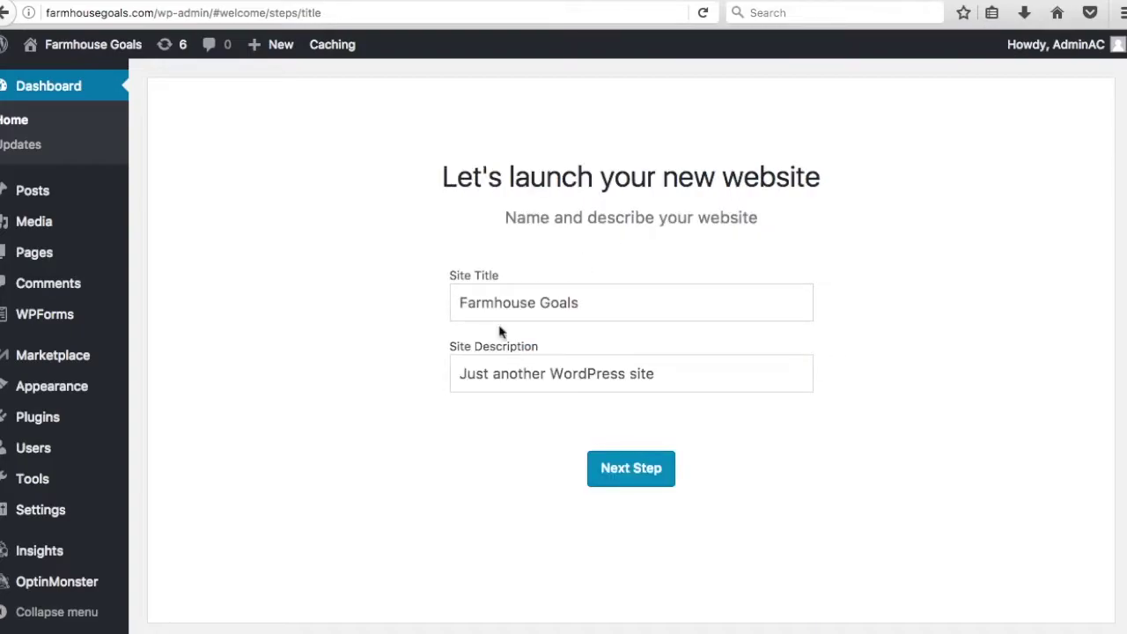
click(577, 361)
drag(677, 373, 437, 367)
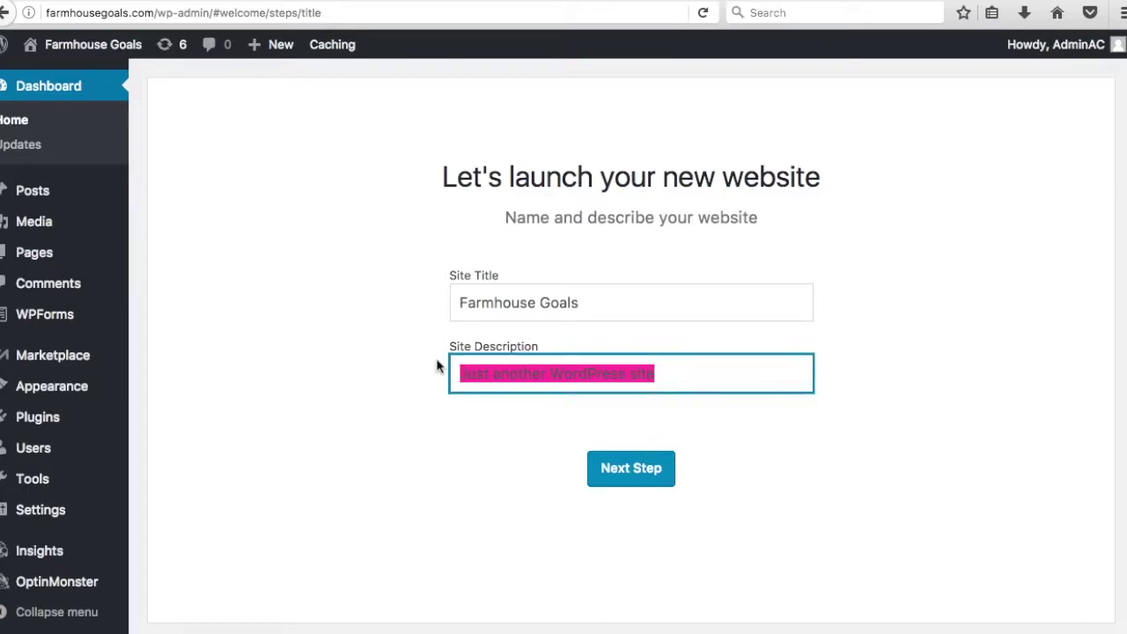
text(Farmhouse)
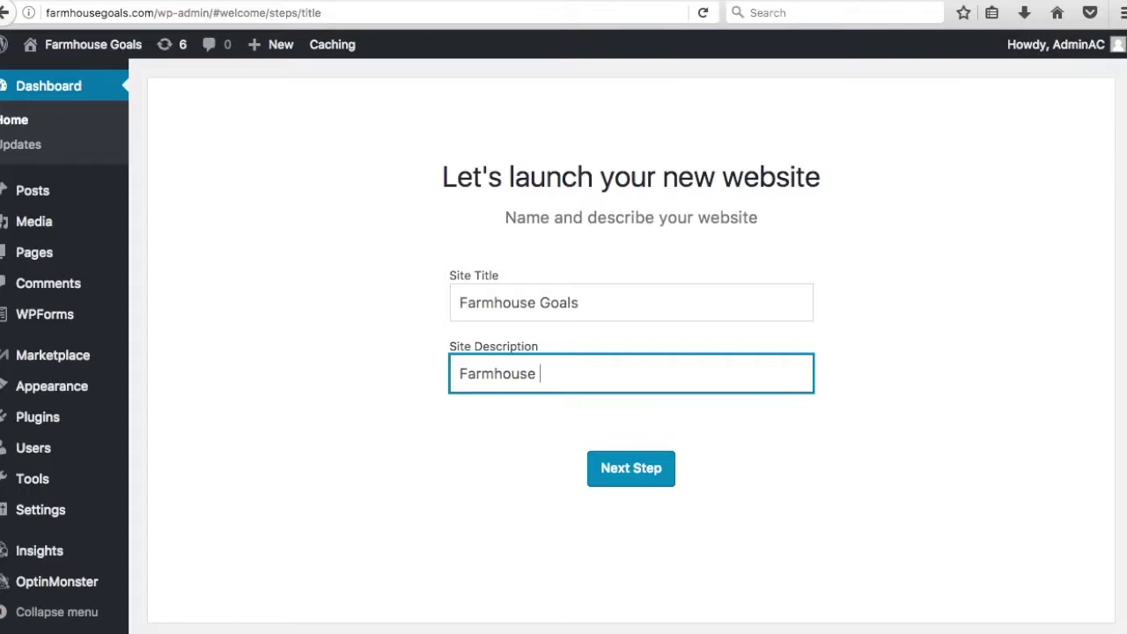
text( Decor, Furniture)
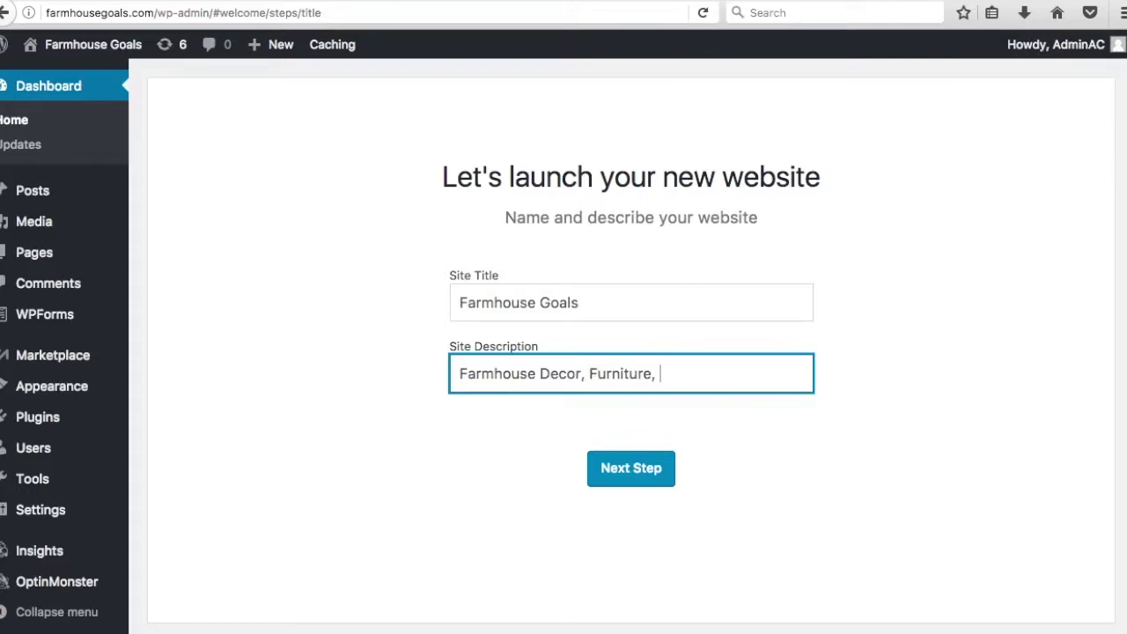
text(, and More)
click(633, 467)
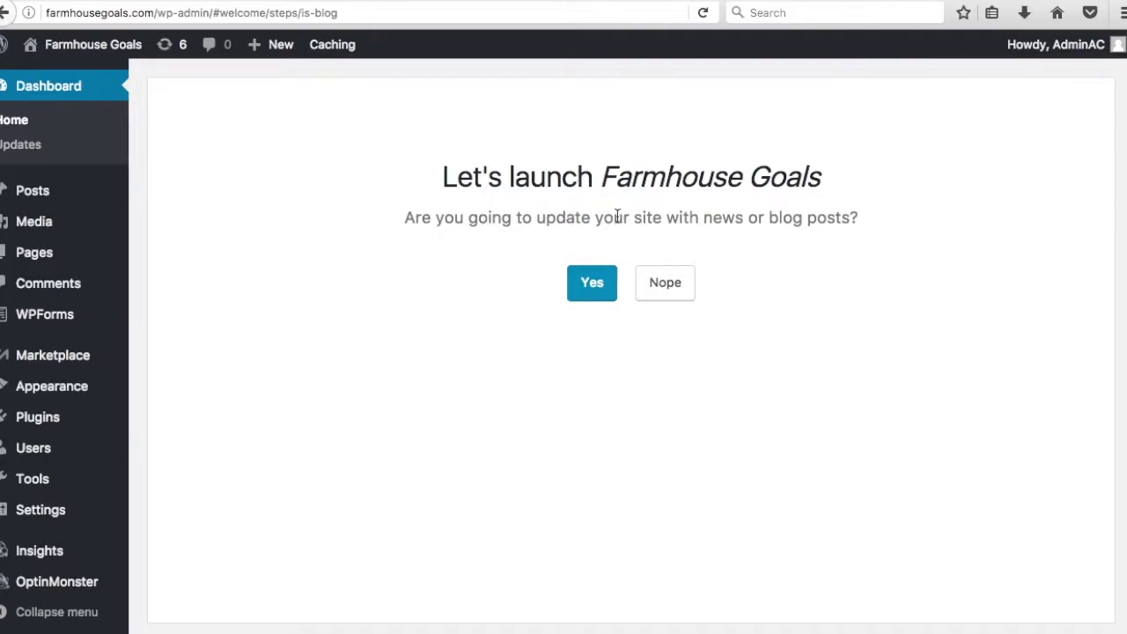
- Confirm blog posts, choose a static welcome homepage, and skip the Contact Us page
click(591, 280)
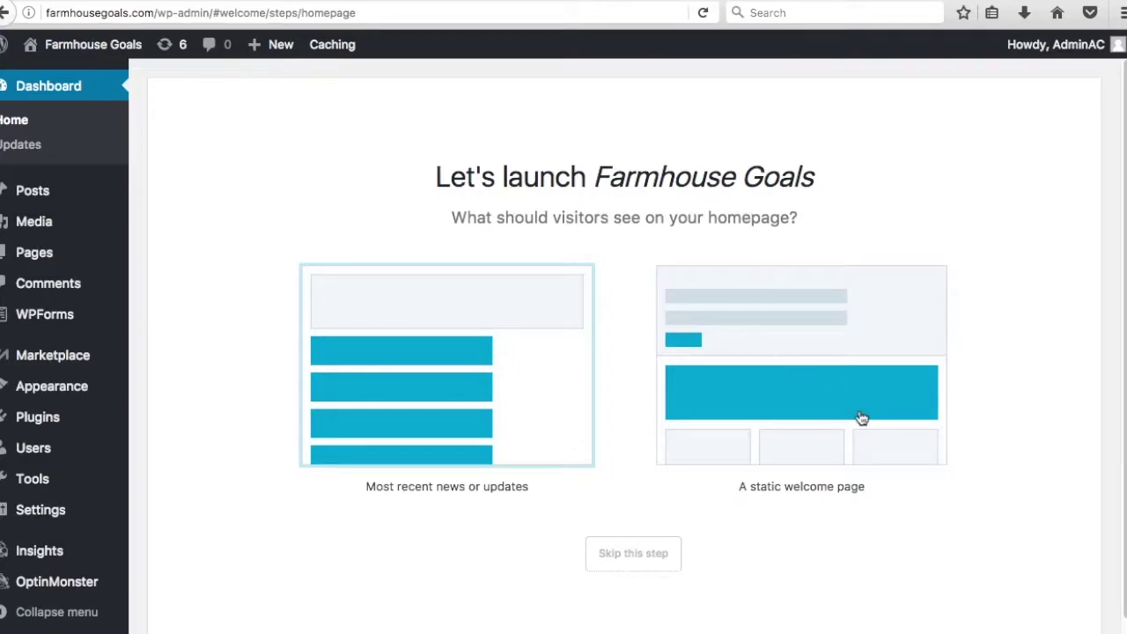
click(829, 353)
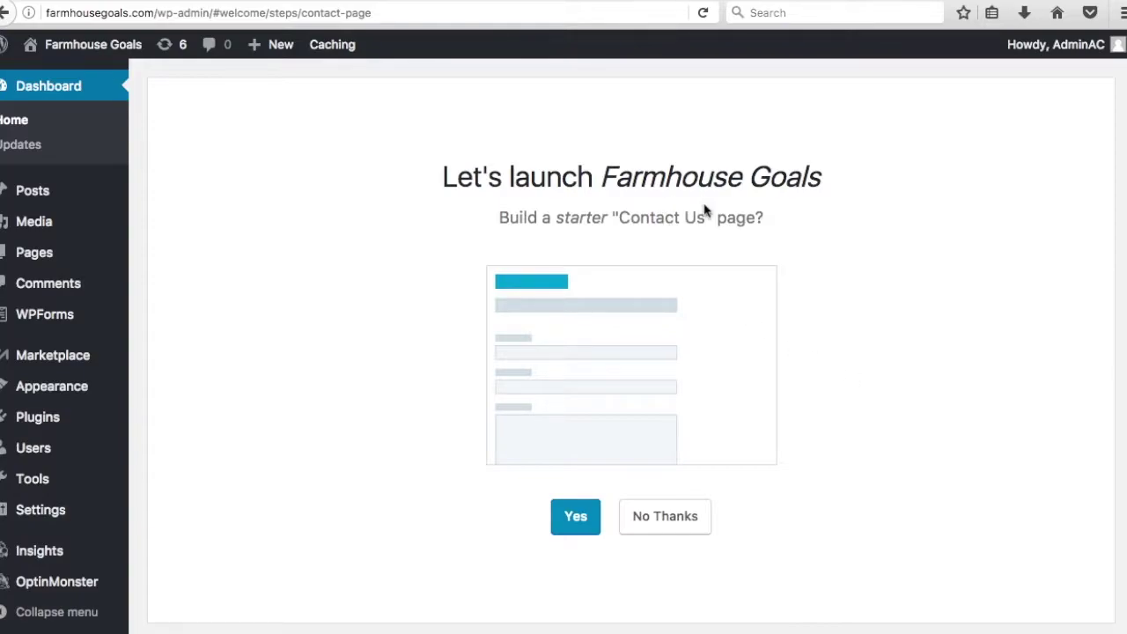
click(674, 516)
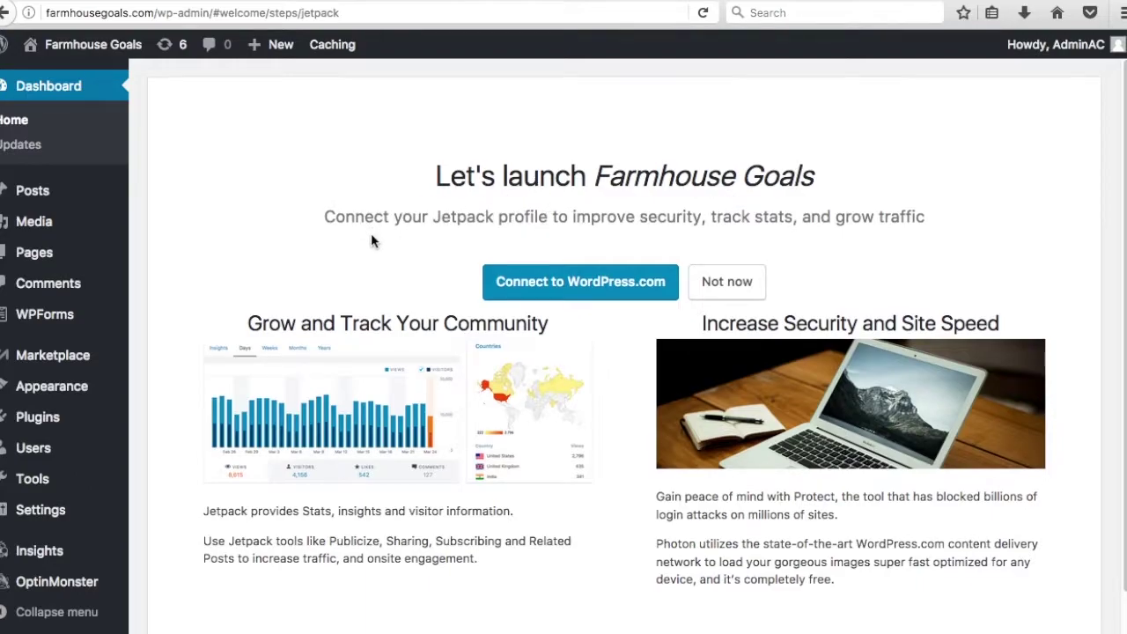
- Skip Jetpack, the business address and the WooCommerce installation
scroll(335, 351, down, 1)
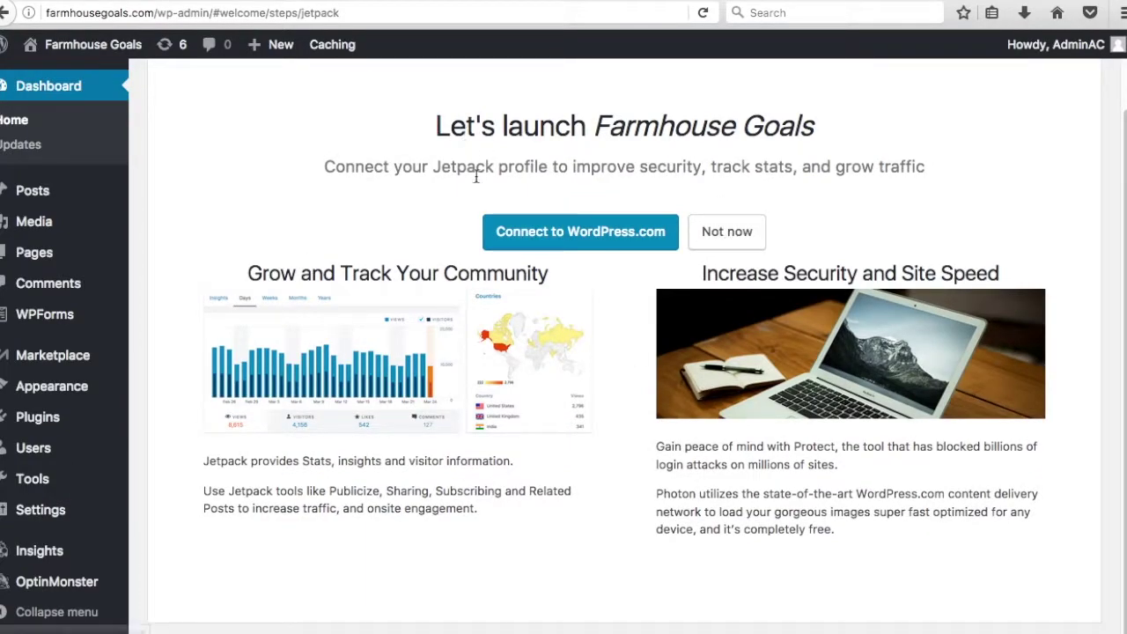
click(723, 234)
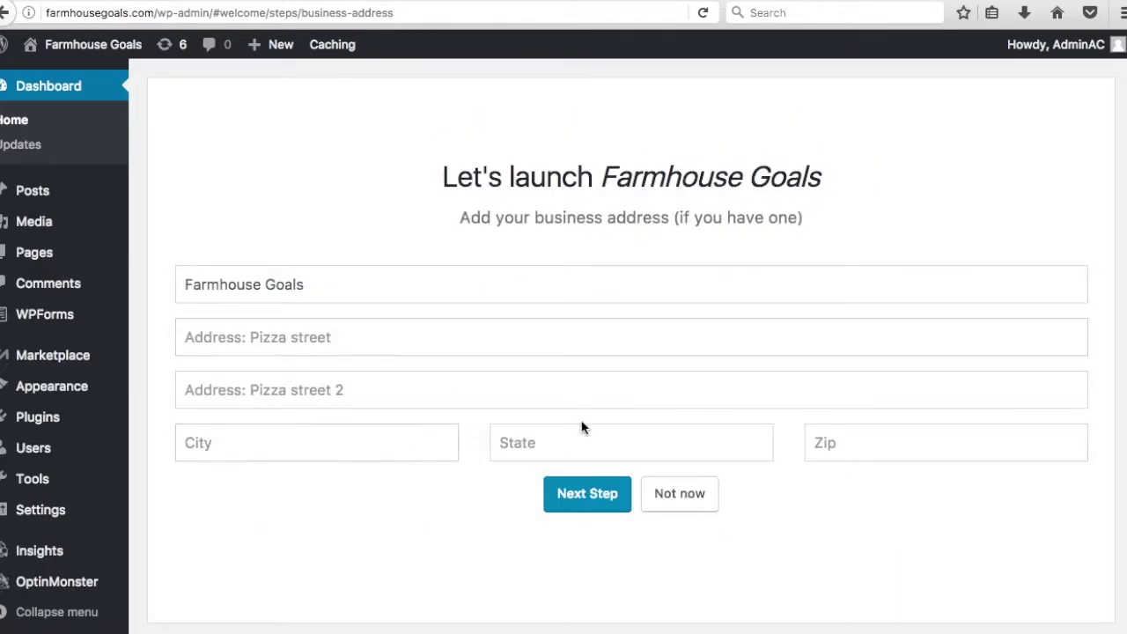
click(680, 499)
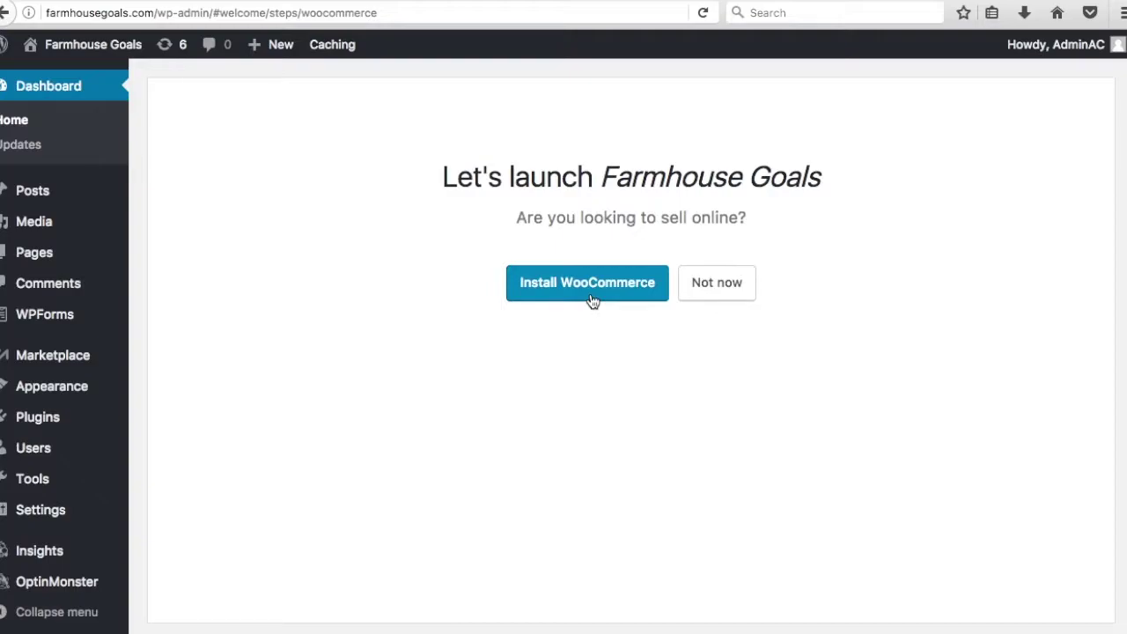
click(695, 284)
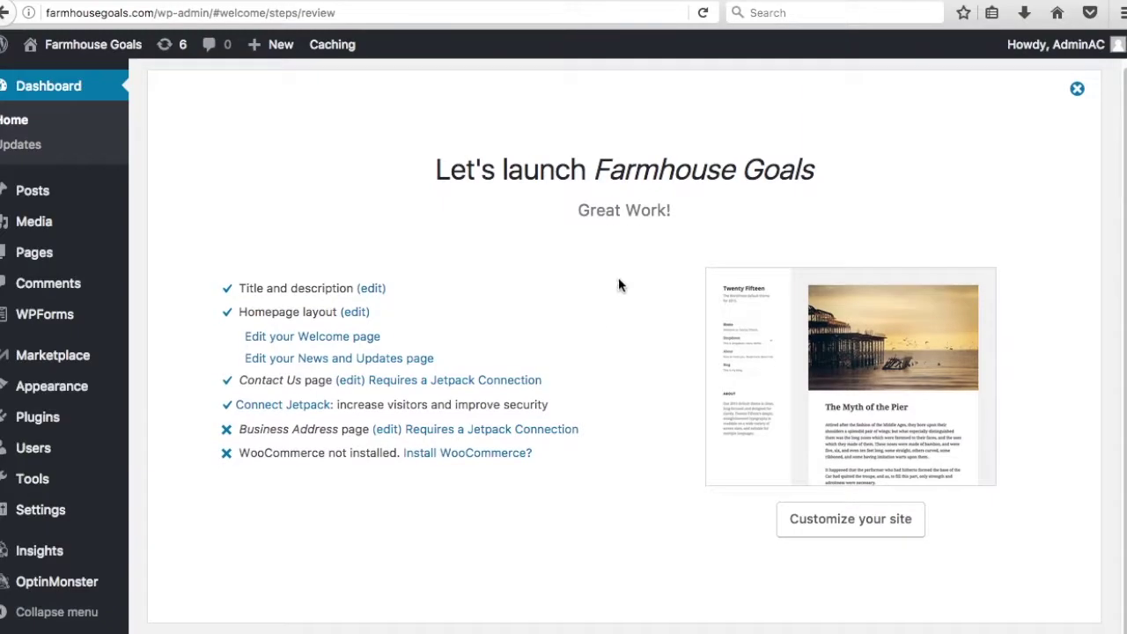
- View the live Farmhouse Goals homepage and its new tagline in a new tab, then return to the Dashboard
right_click(87, 55)
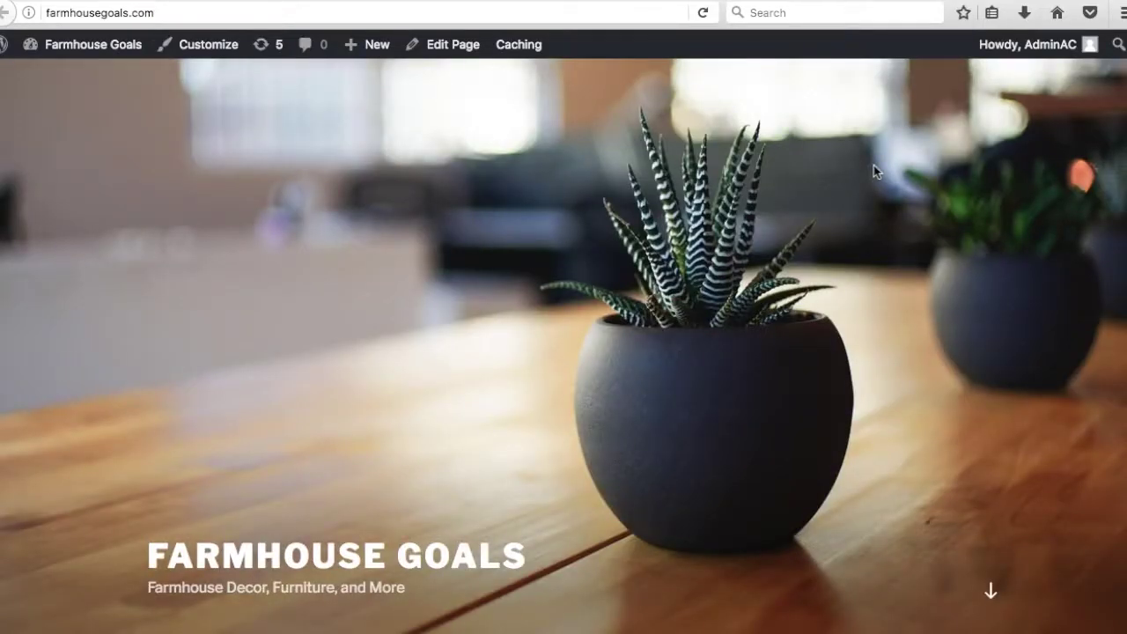
scroll(563, 352, down, 3)
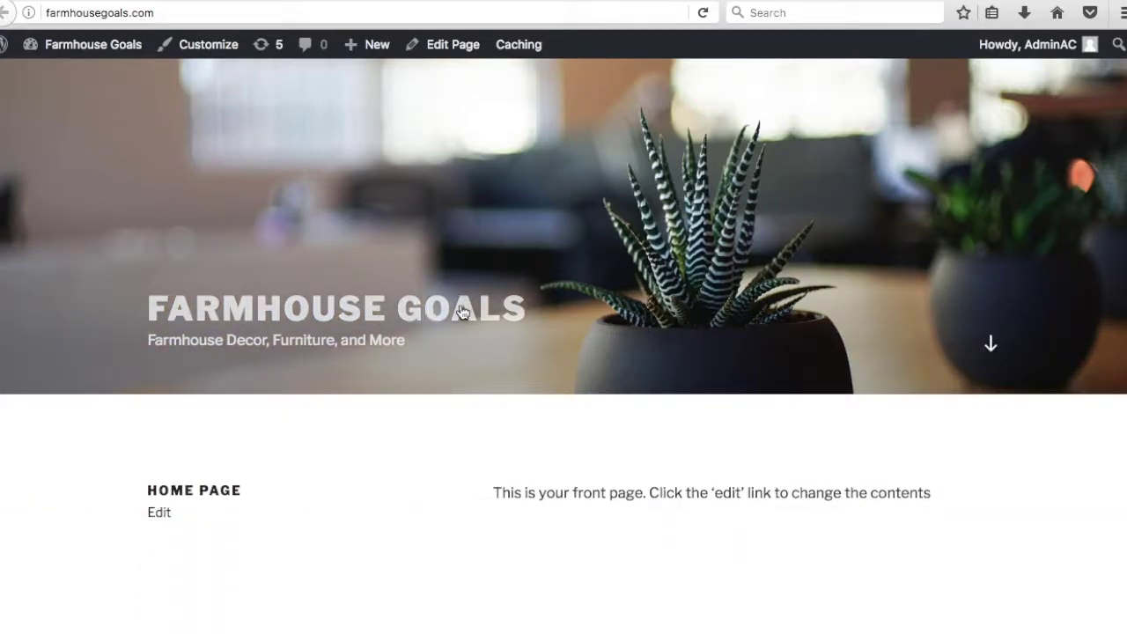
click(238, 313)
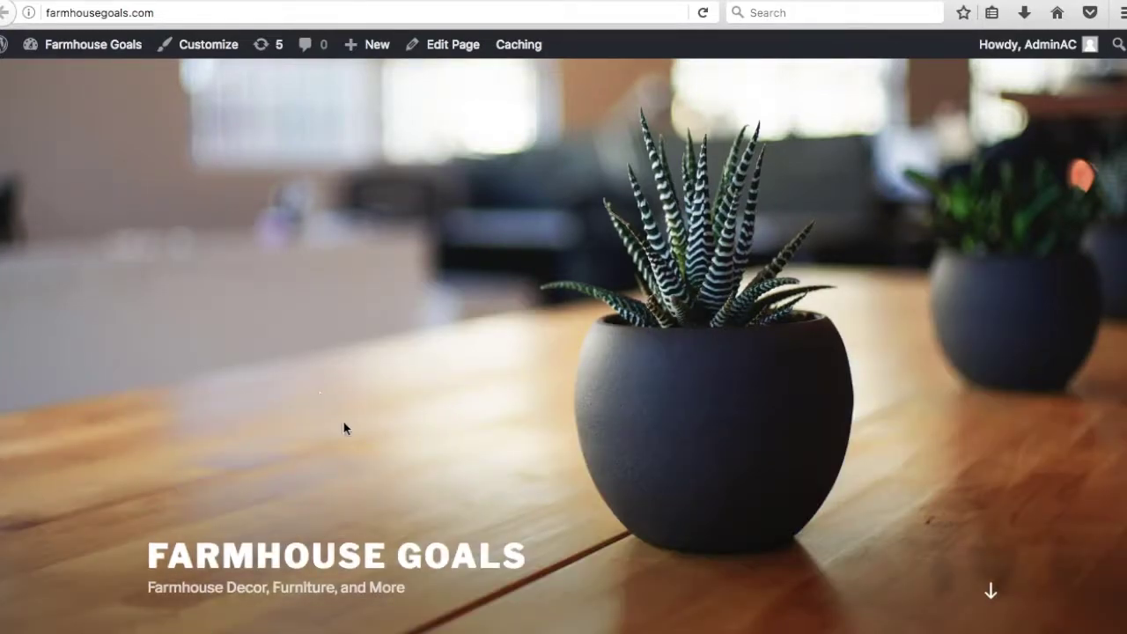
scroll(352, 585, down, 3)
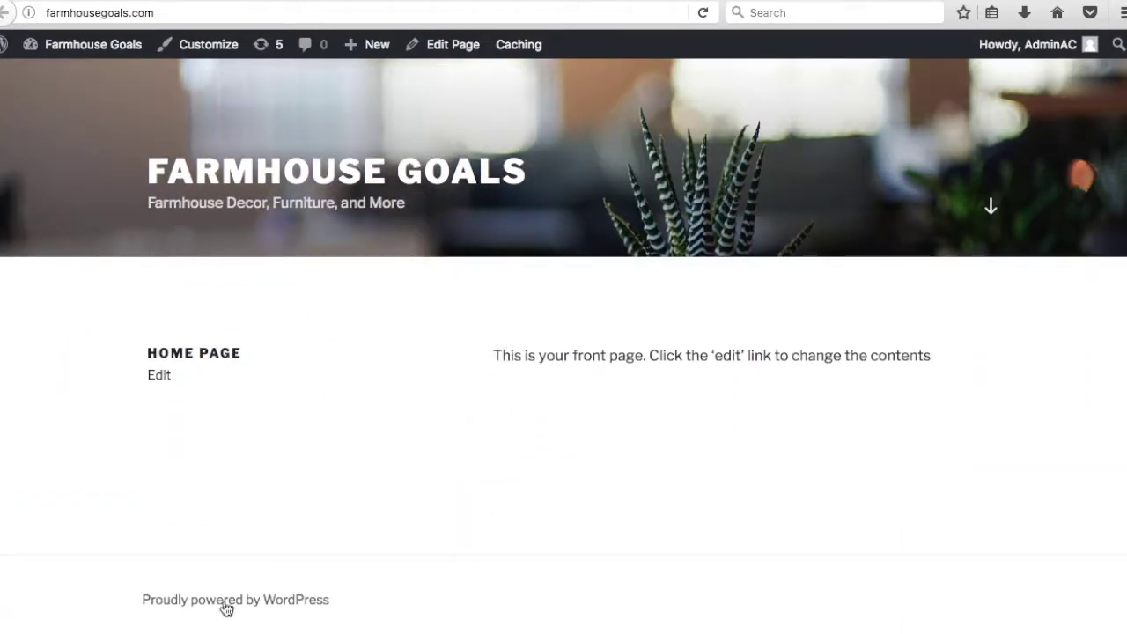
scroll(621, 398, up, 2)
scroll(621, 399, up, 2)
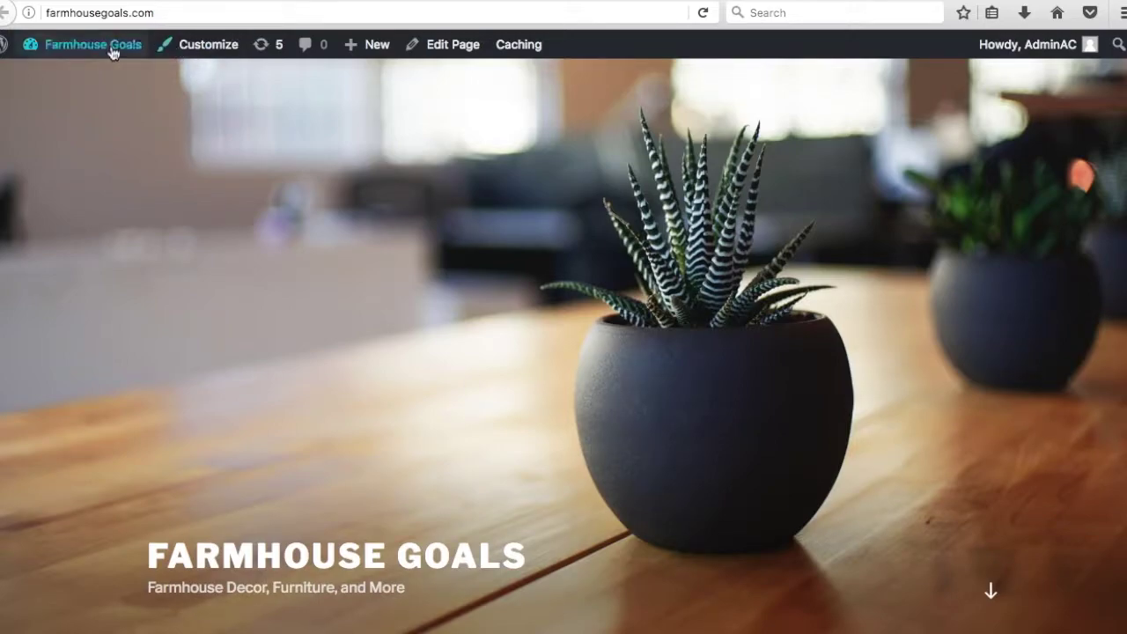
mouse_move(108, 44)
click(87, 78)
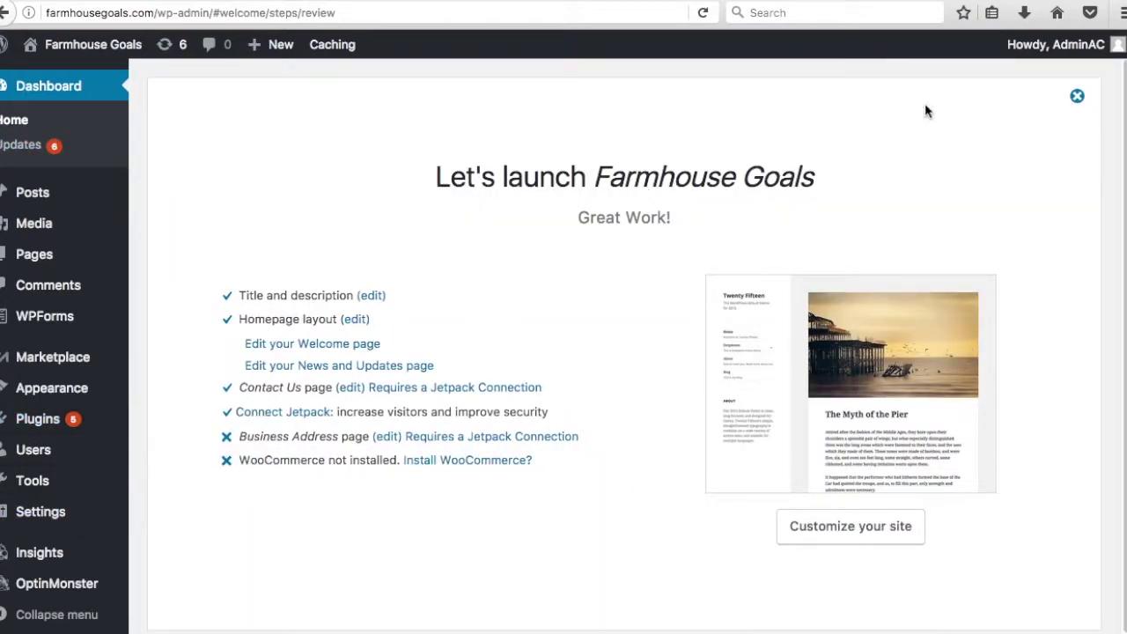
- Dismiss the Let's launch Farmhouse Goals welcome panel and follow the 'Please update now' link for WordPress 4.8.2
click(1075, 96)
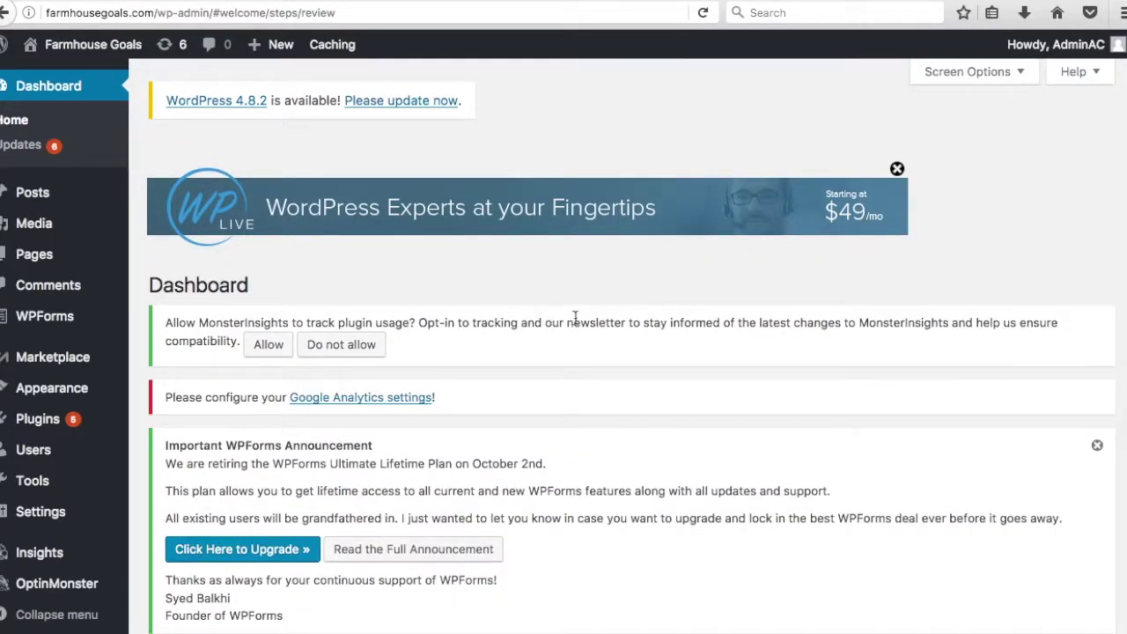
scroll(575, 317, down, 5)
scroll(752, 267, up, 5)
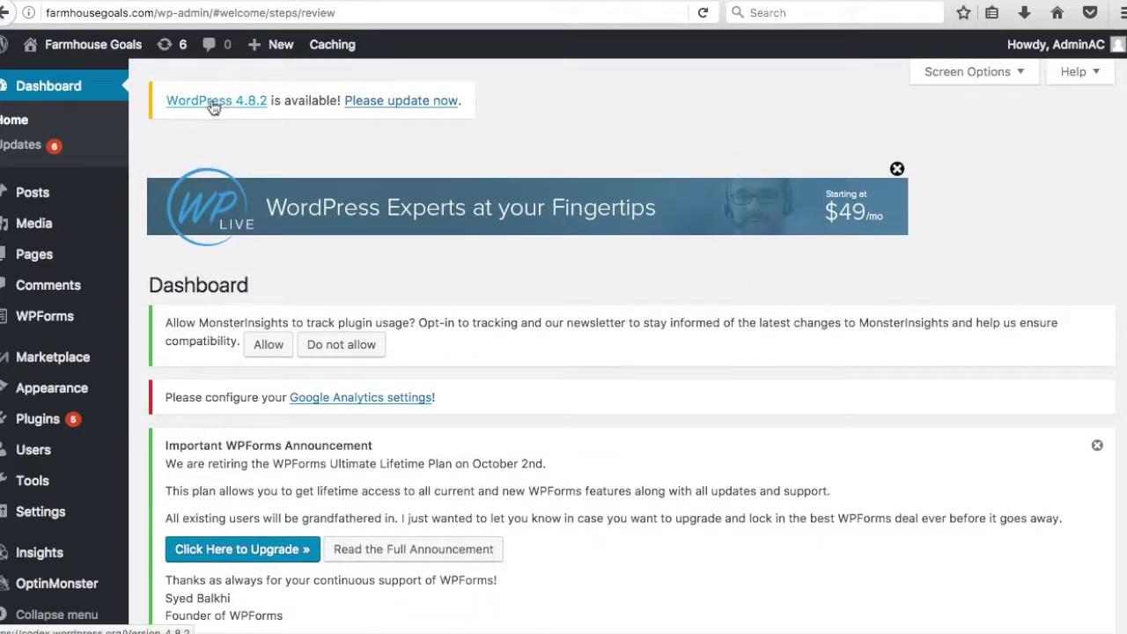
click(374, 103)
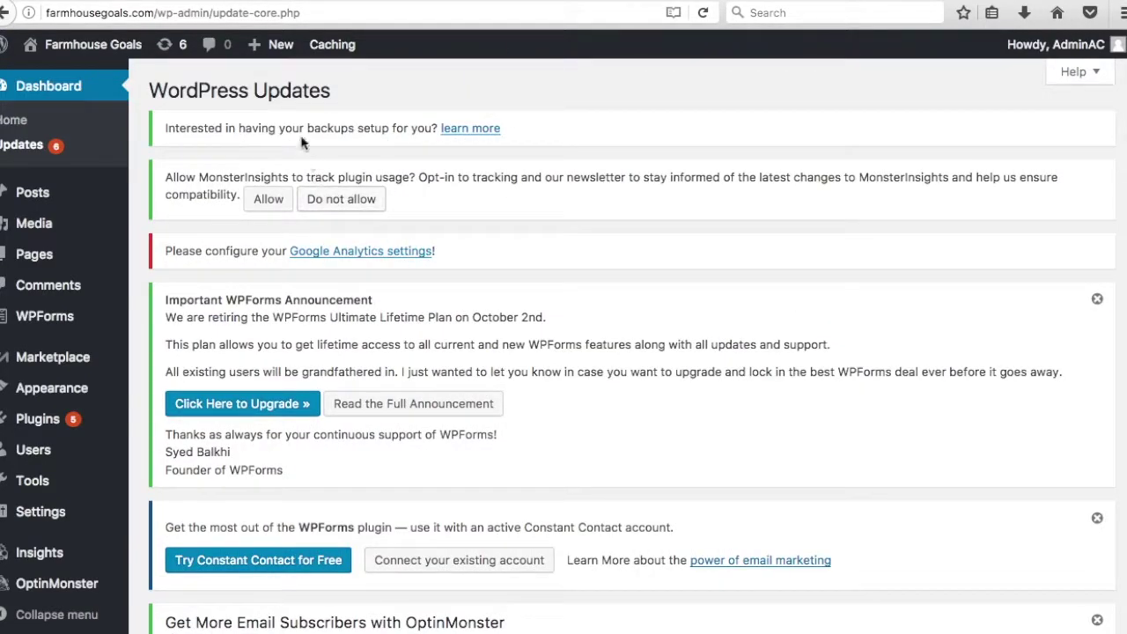
- Decline MonsterInsights usage tracking with 'Do not allow'
scroll(616, 310, down, 7)
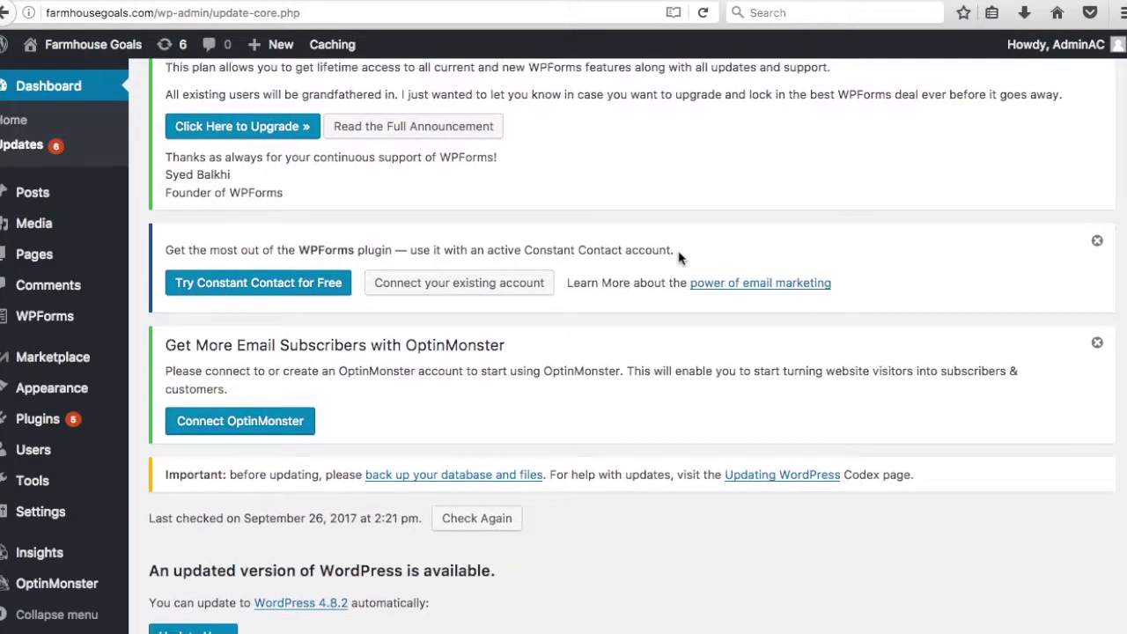
scroll(480, 251, up, 7)
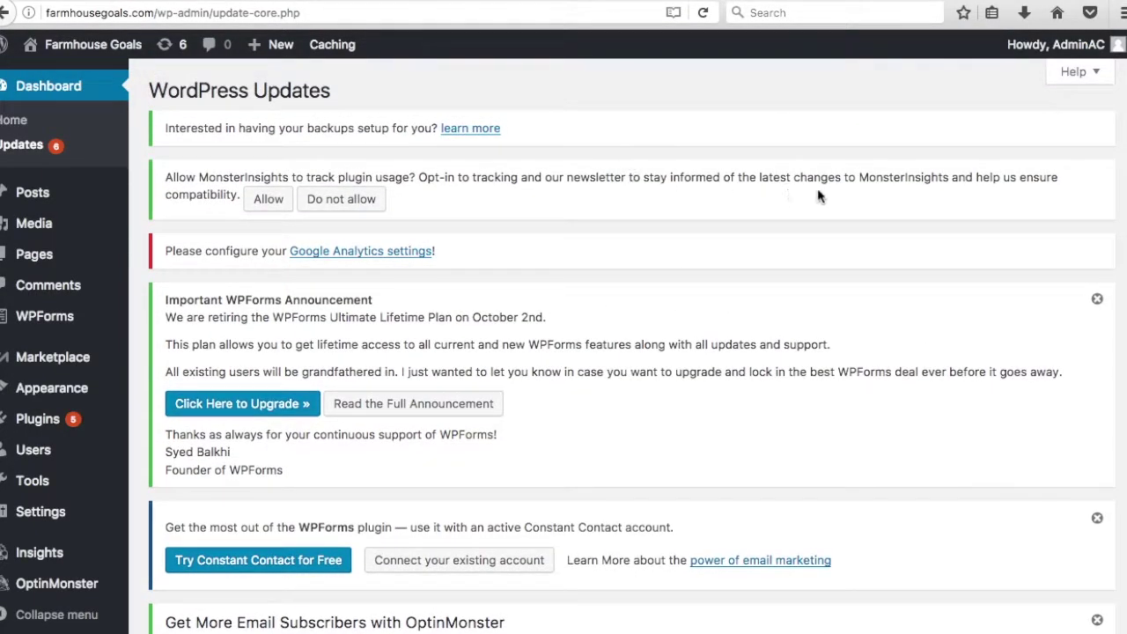
click(339, 200)
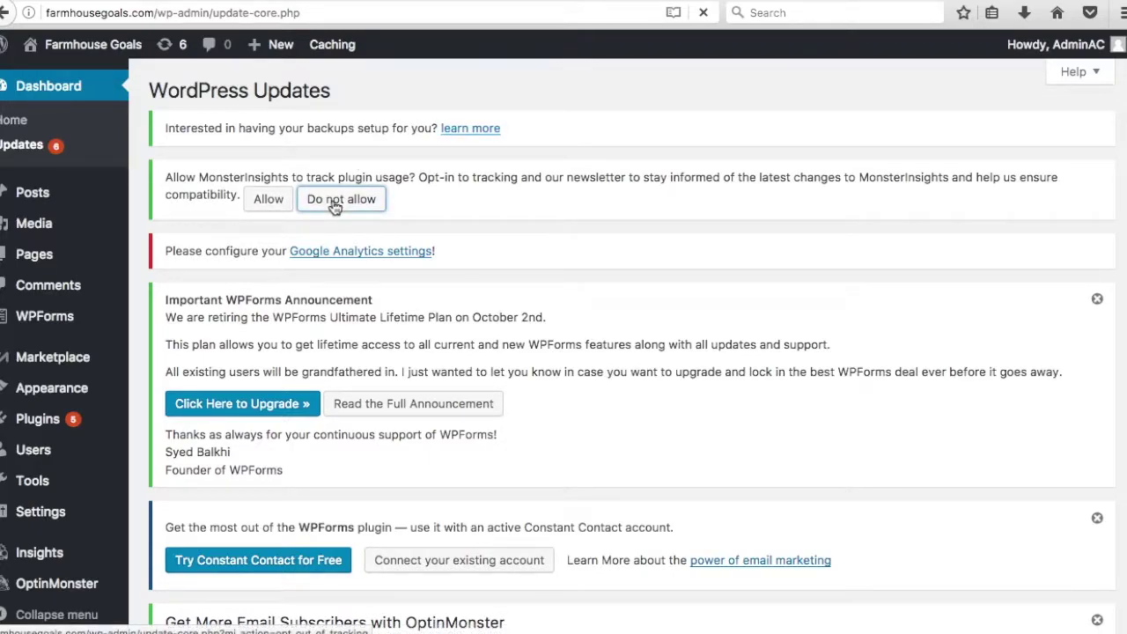
- Run the core update to WordPress 4.8.2 with Update Now
scroll(651, 255, down, 3)
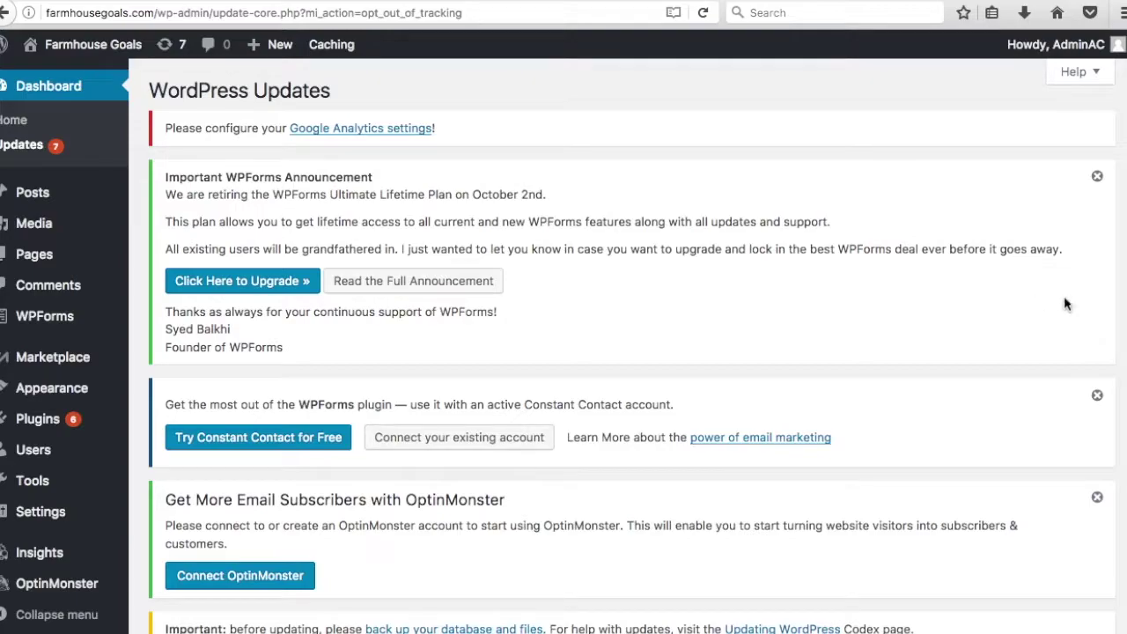
scroll(807, 309, down, 7)
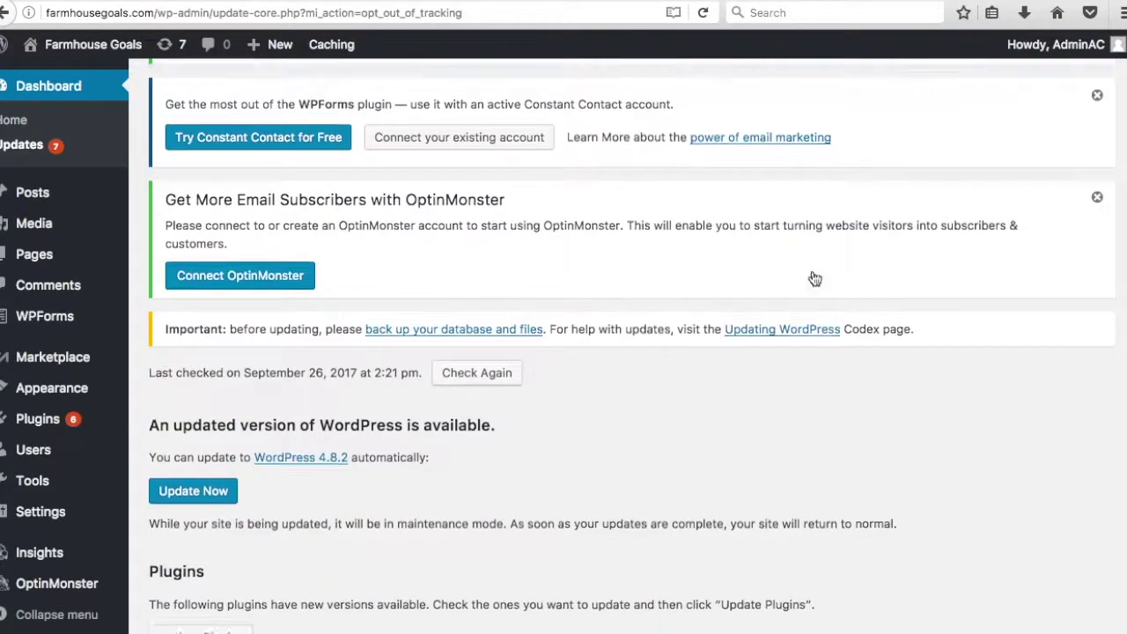
scroll(837, 316, down, 3)
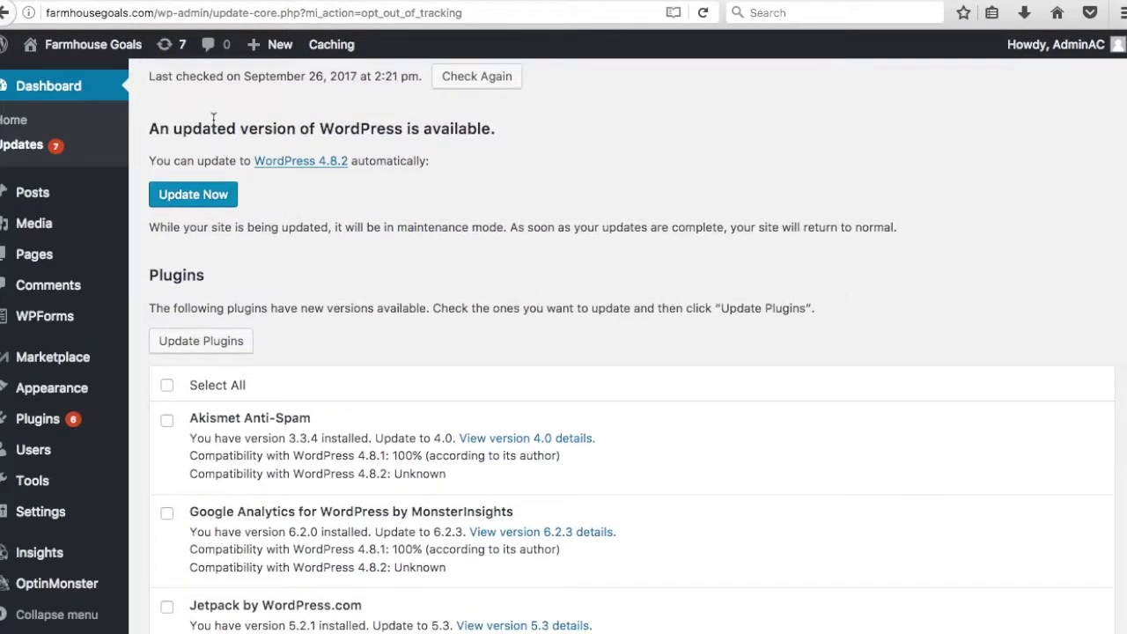
click(191, 195)
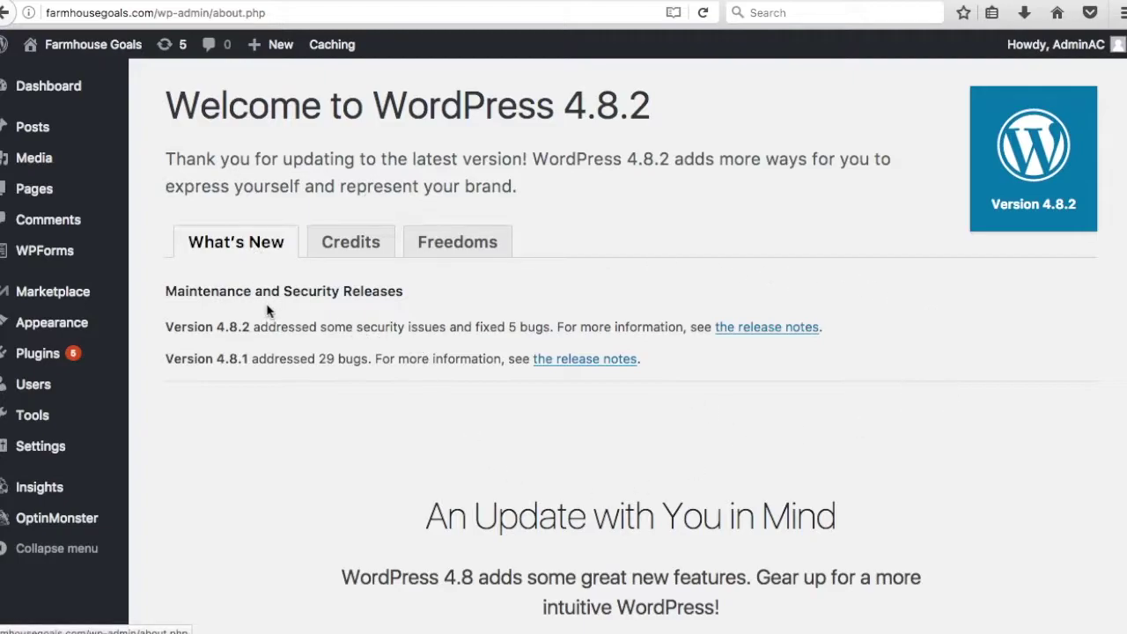
scroll(440, 302, down, 15)
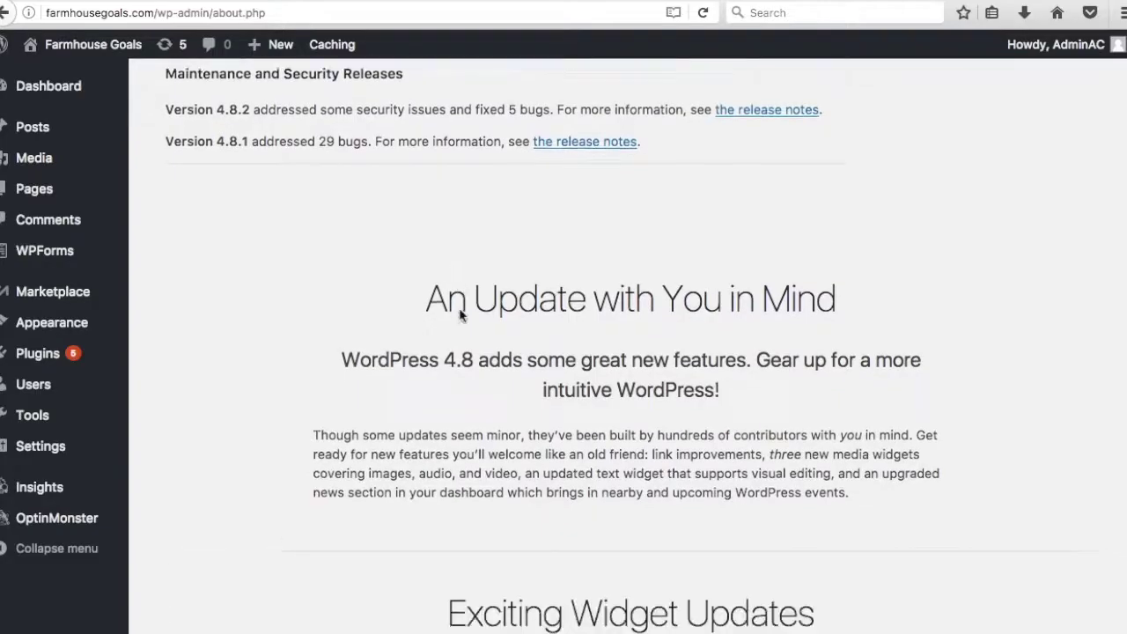
scroll(515, 305, down, 5)
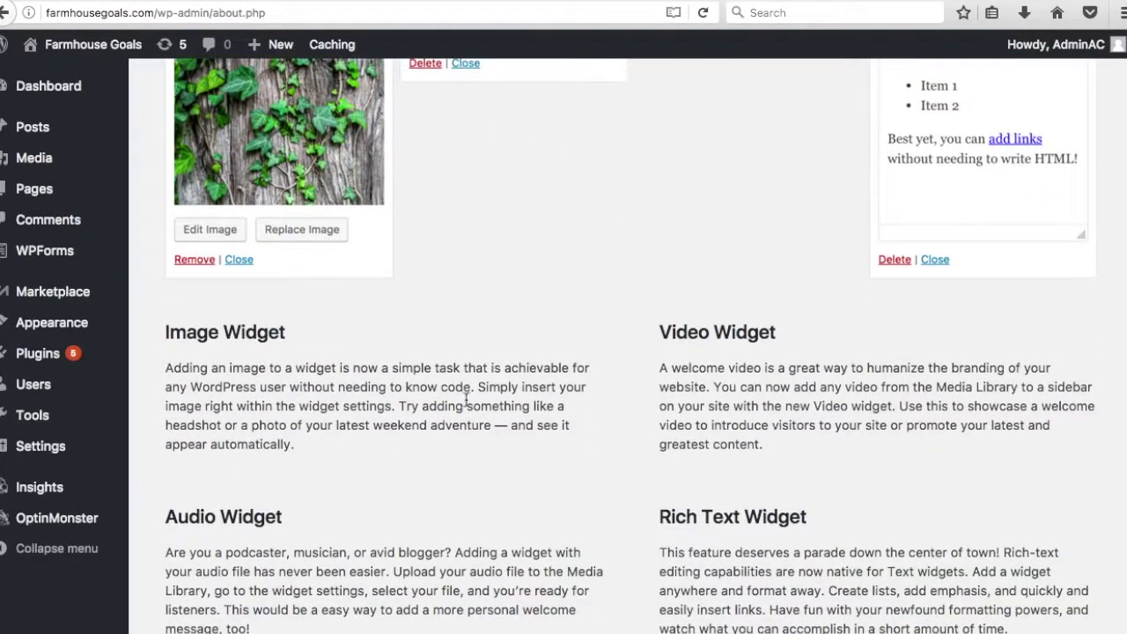
scroll(791, 437, up, 20)
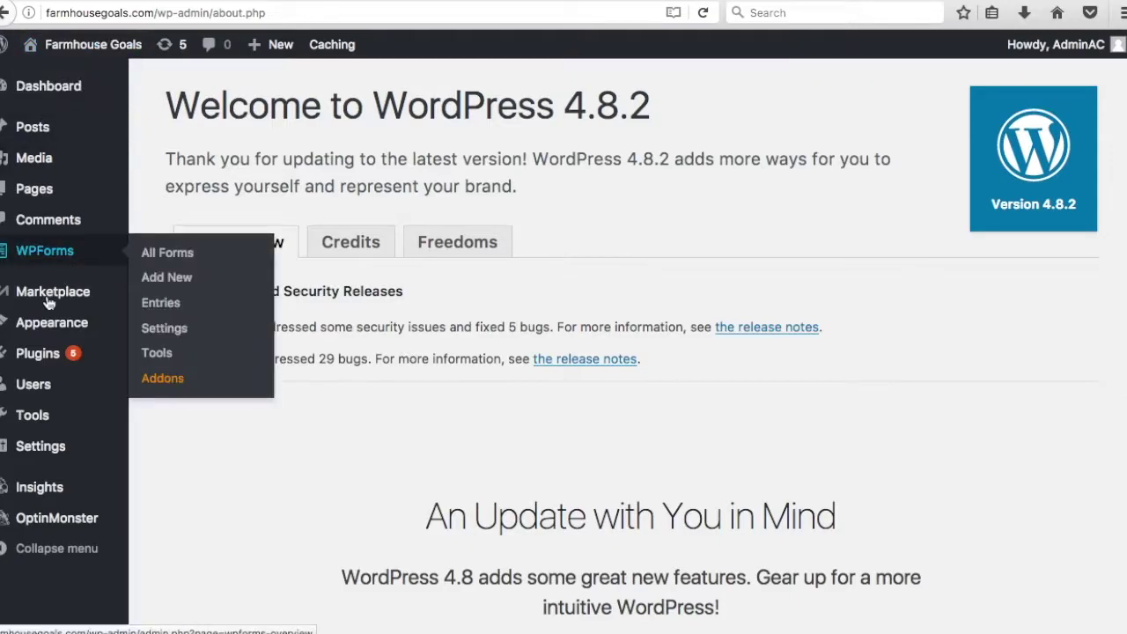
mouse_move(43, 355)
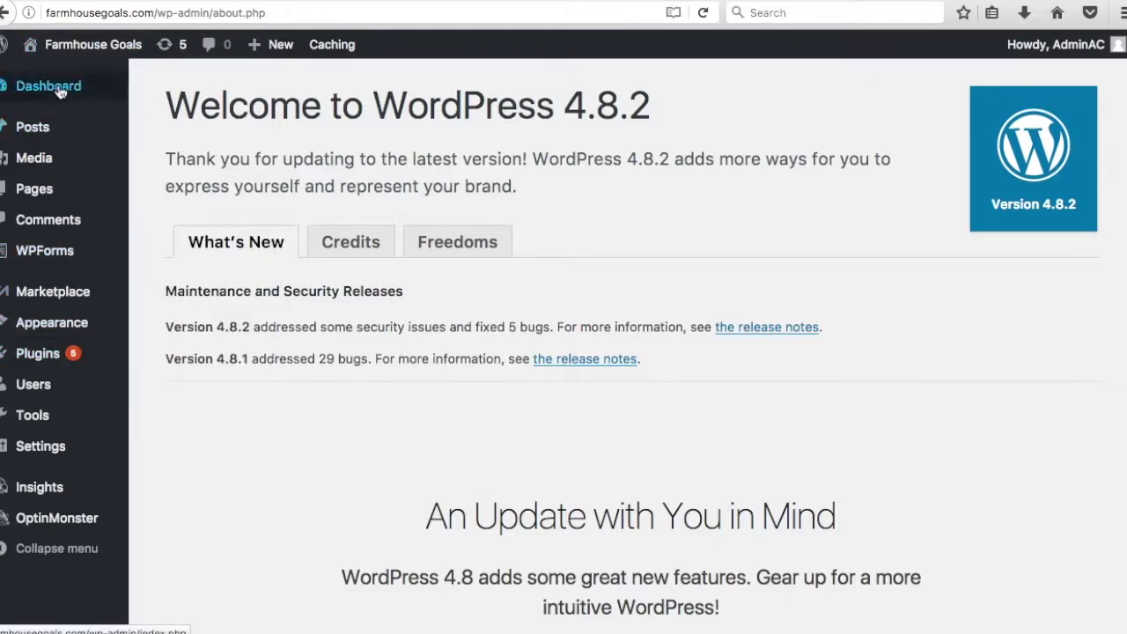
- On Dashboard > Updates, select all six outdated plugins and start Update Plugins
mouse_move(60, 94)
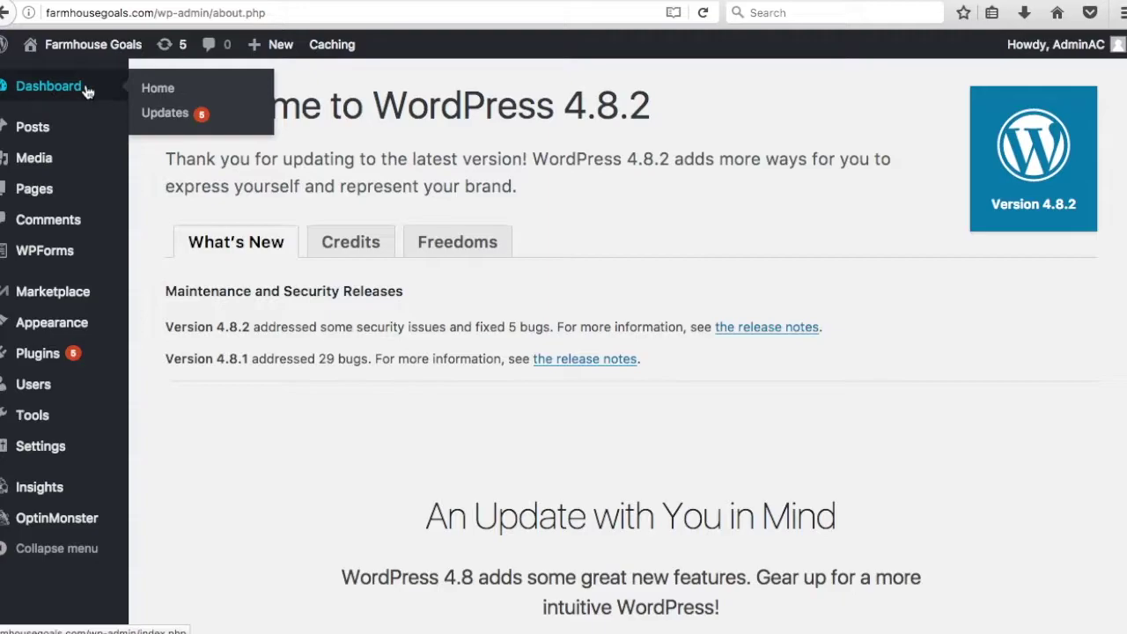
click(159, 117)
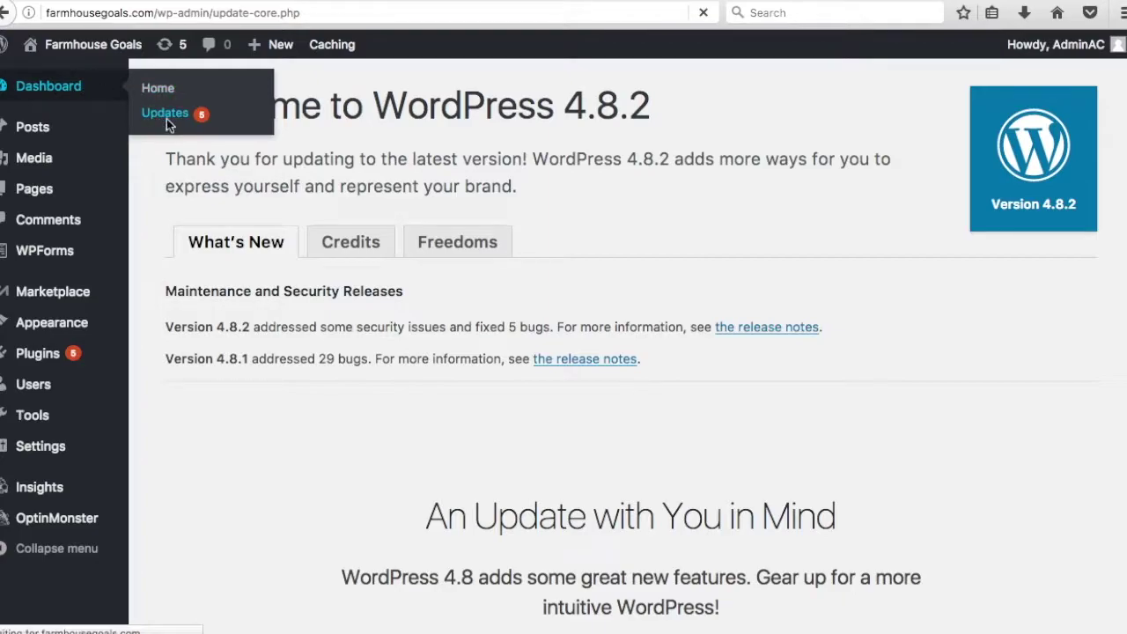
scroll(645, 238, down, 10)
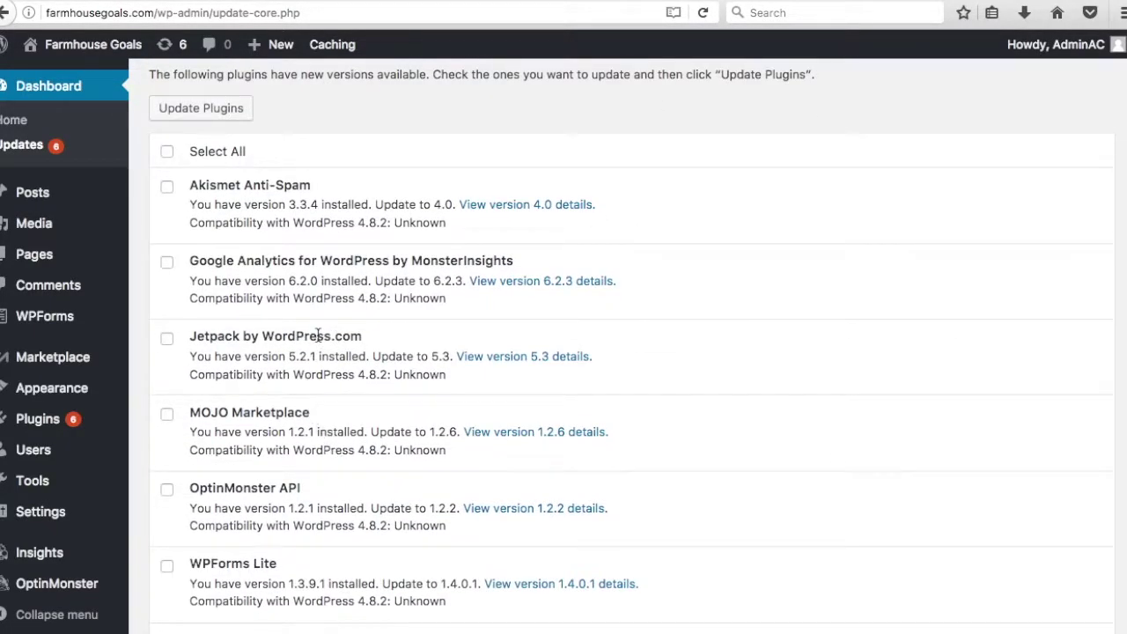
click(166, 152)
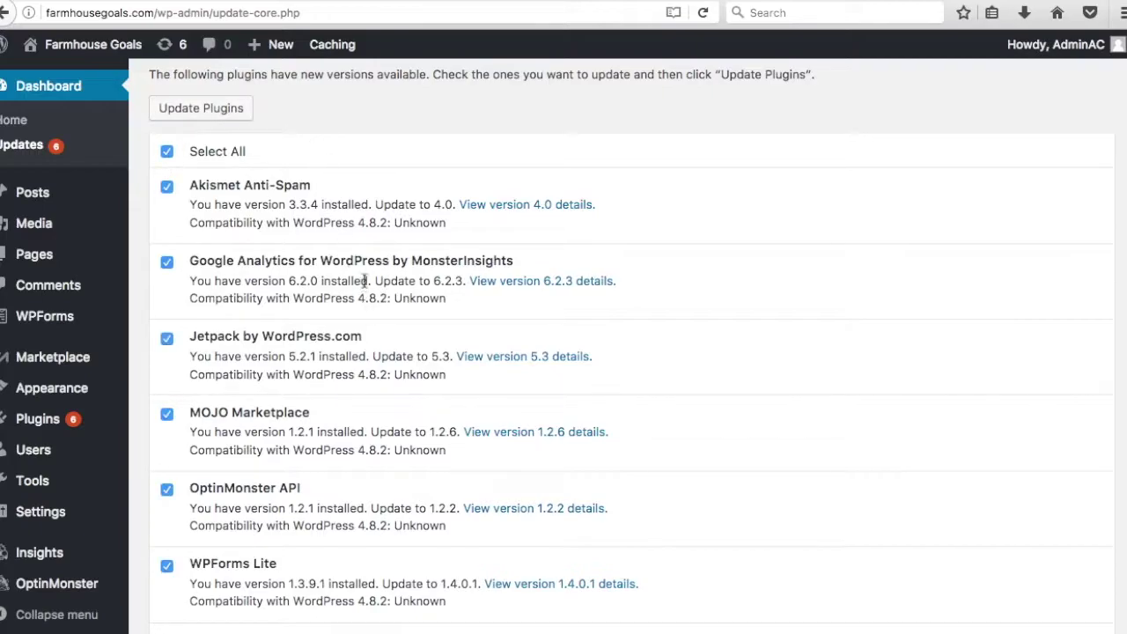
scroll(281, 201, down, 2)
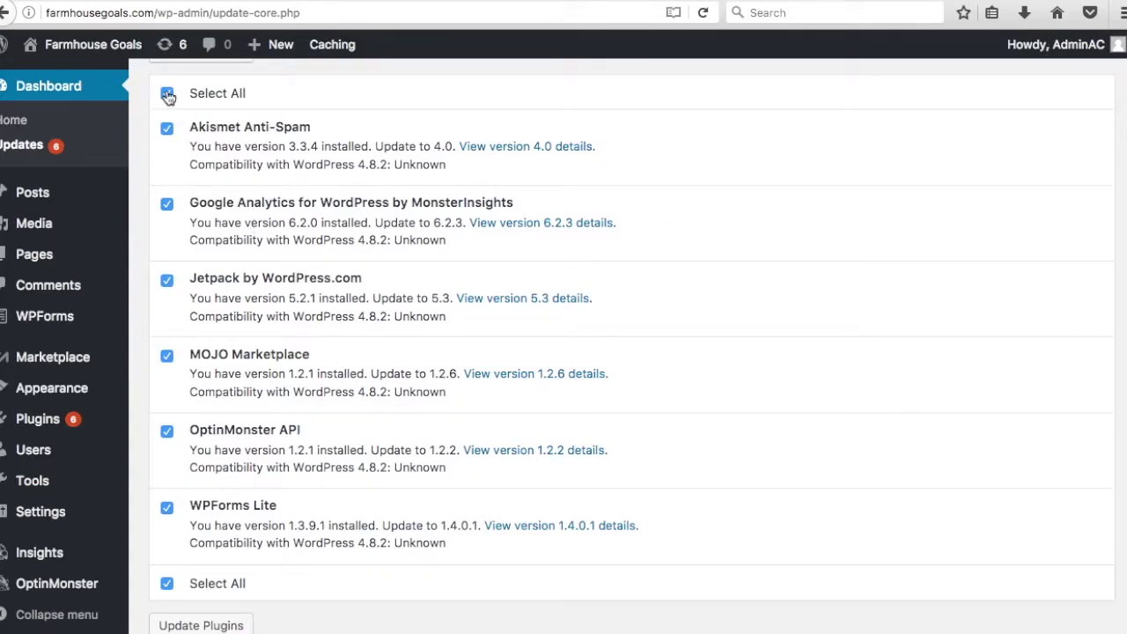
scroll(176, 353, up, 5)
click(168, 202)
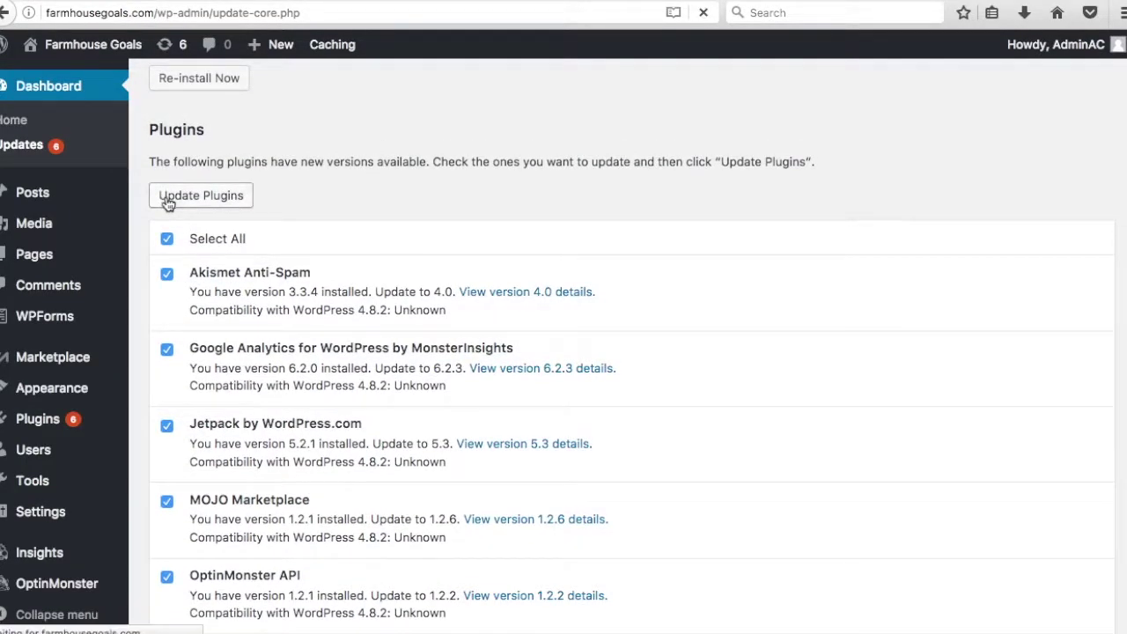
- Confirm every plugin update, including Akismet and Jetpack, completed, then go to the Dashboard home
scroll(674, 289, down, 3)
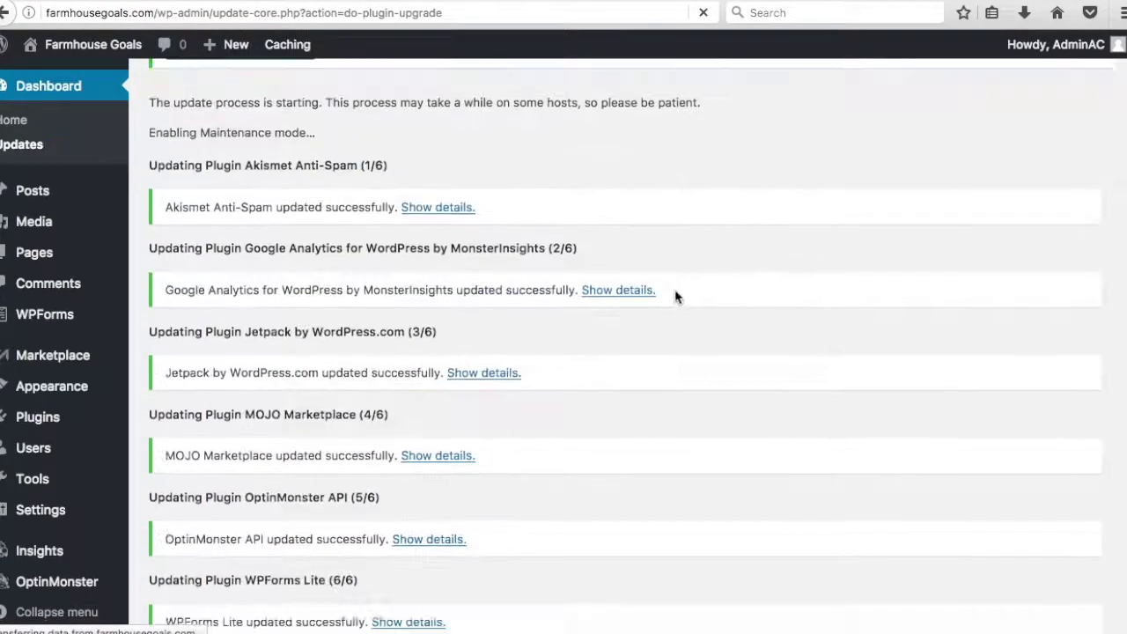
scroll(675, 288, down, 3)
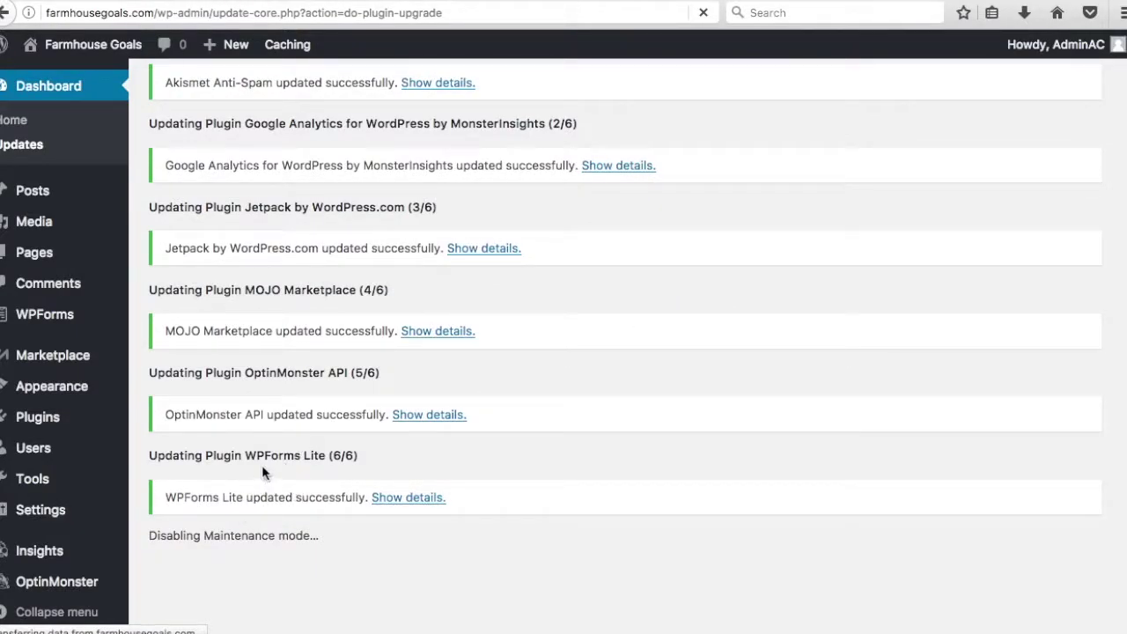
scroll(558, 445, down, 1)
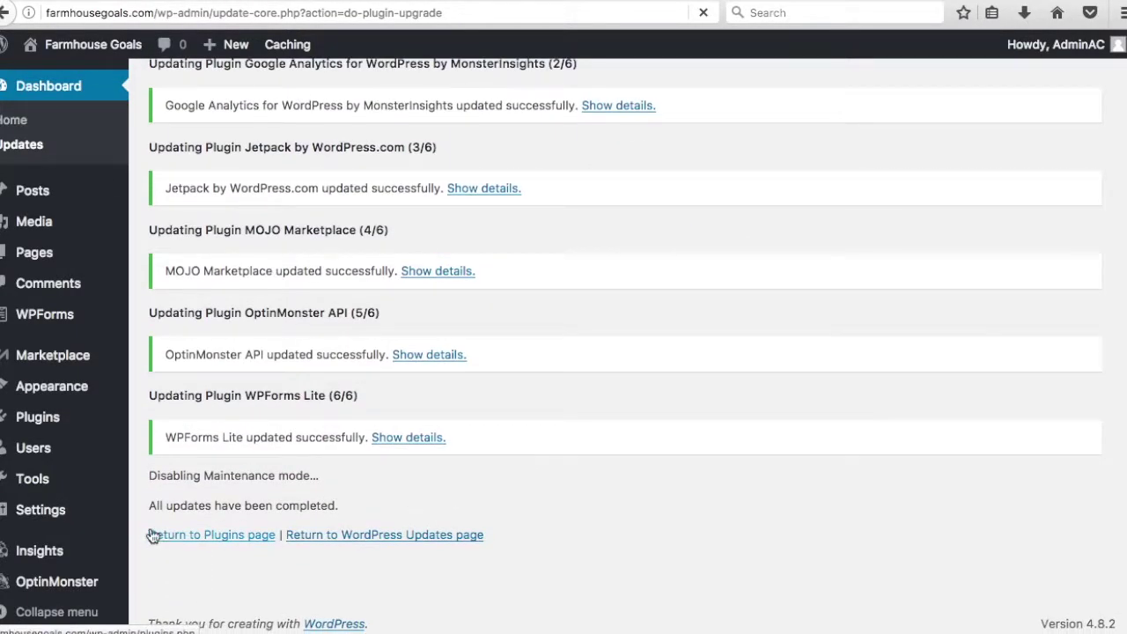
drag(149, 506, 377, 522)
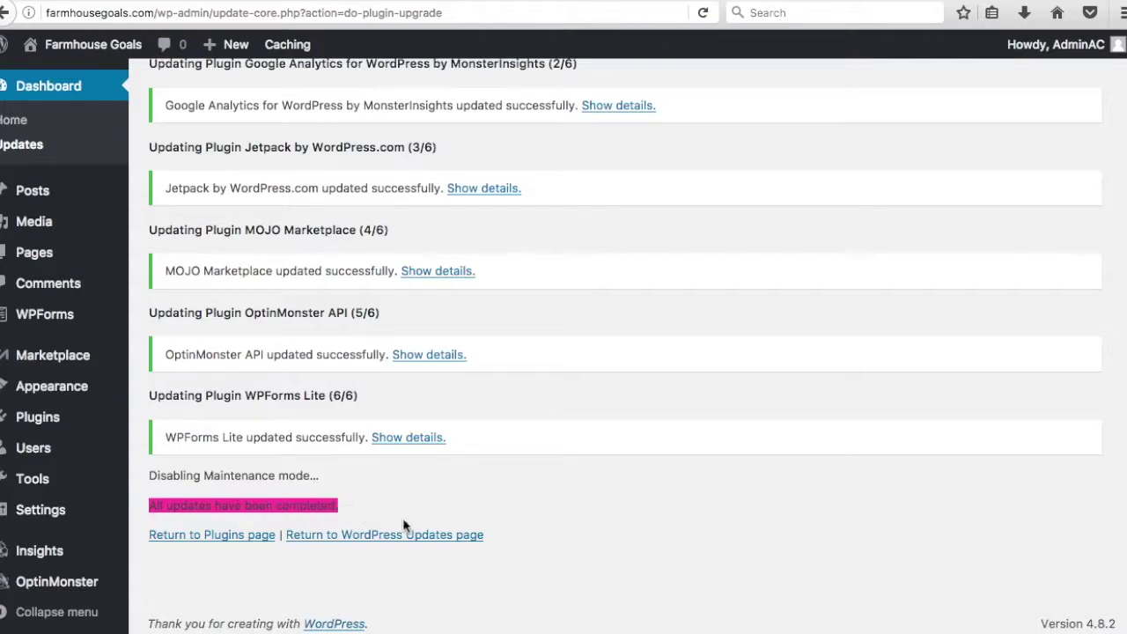
scroll(470, 420, up, 10)
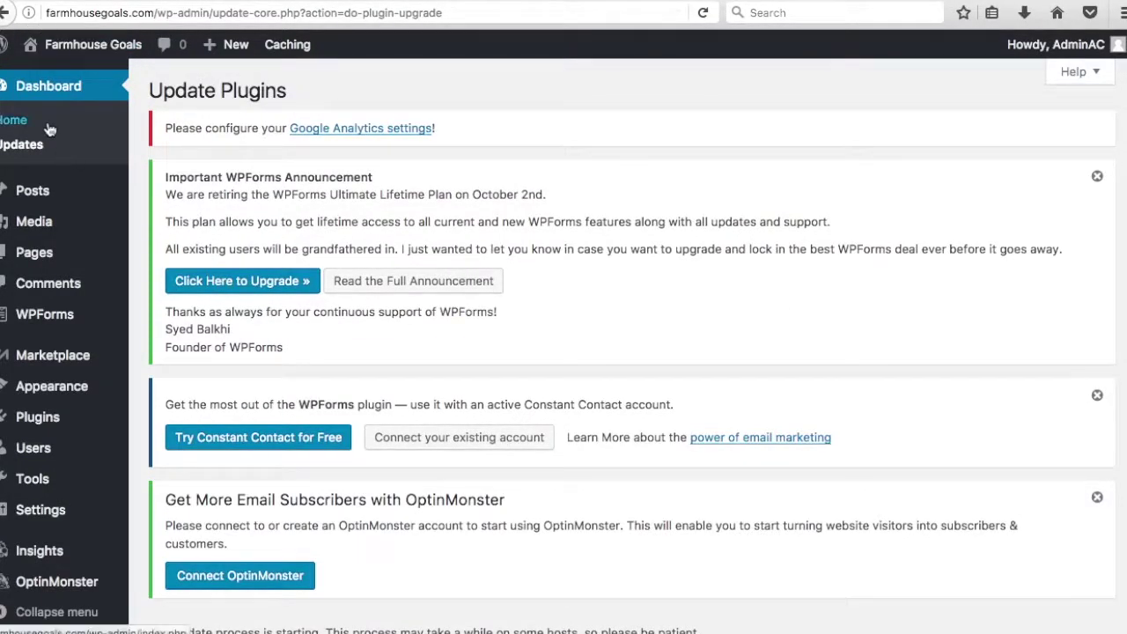
click(48, 127)
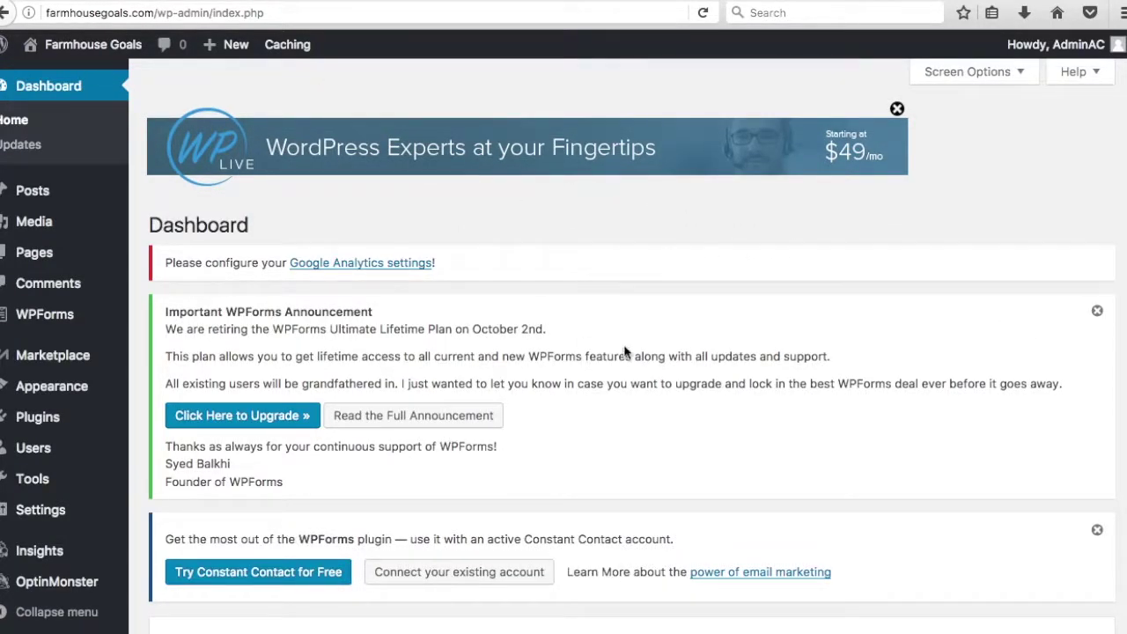
- Dismiss the WPForms and Constant Contact notices and close the WP Live banner
click(1097, 311)
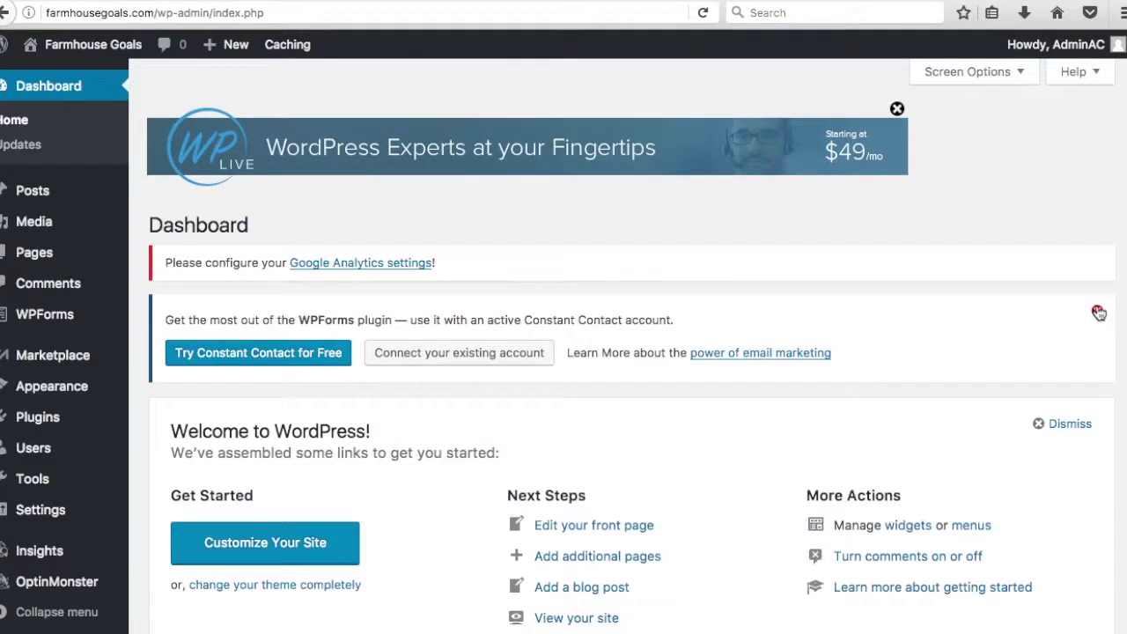
click(1097, 311)
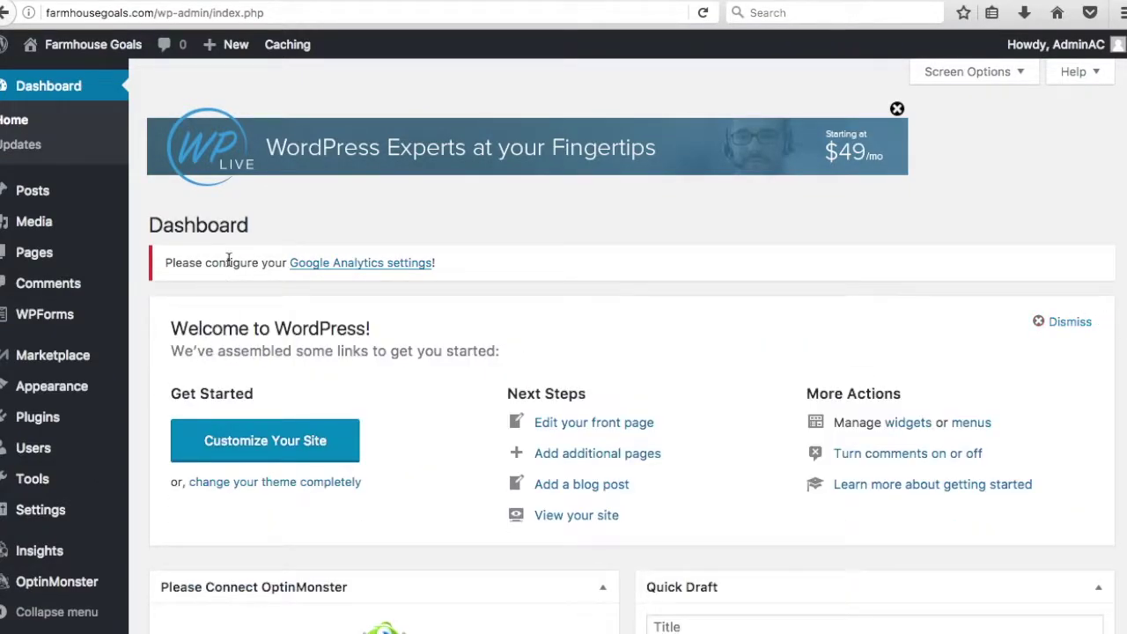
click(896, 109)
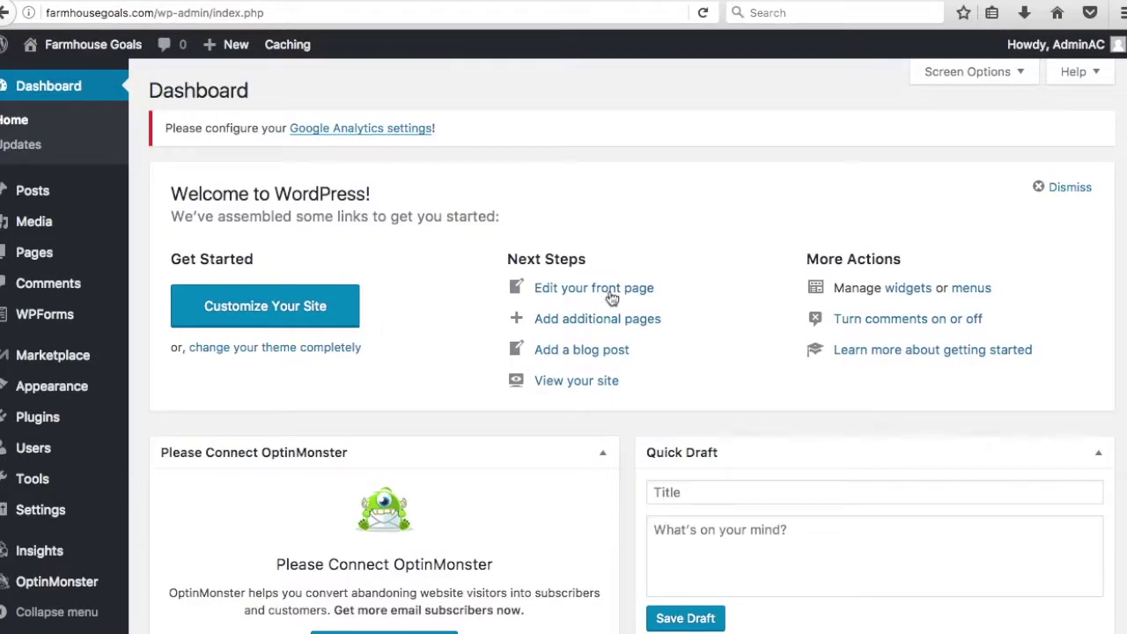
- Collapse the WordPress Events and News panel
scroll(613, 264, down, 6)
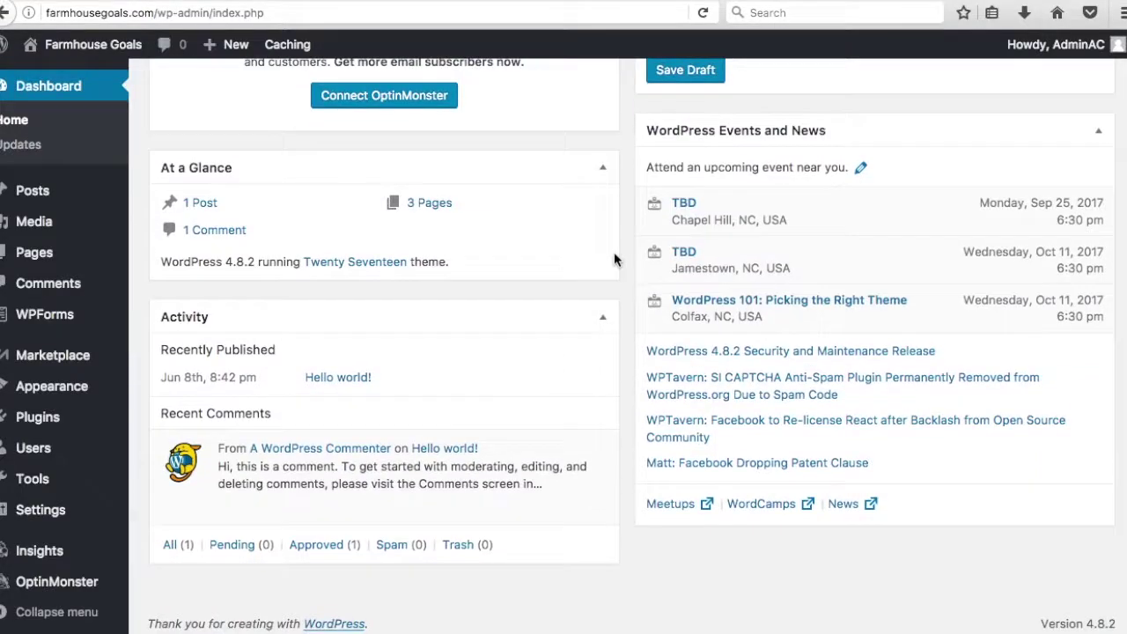
scroll(619, 252, up, 3)
scroll(629, 279, down, 3)
click(1098, 130)
scroll(851, 380, up, 2)
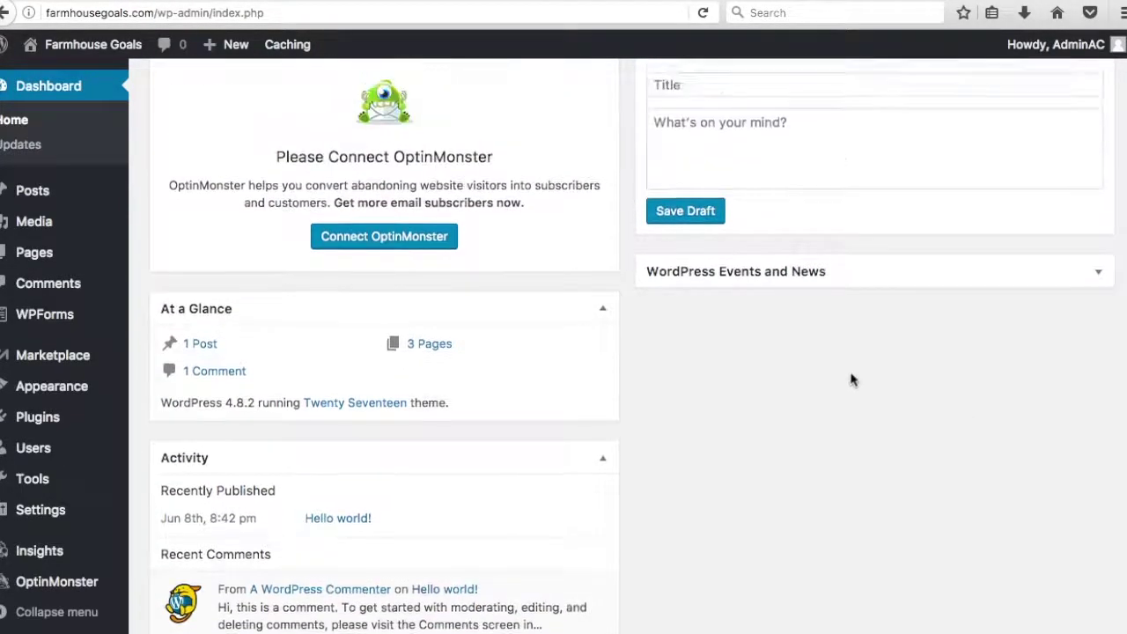
scroll(868, 445, up, 5)
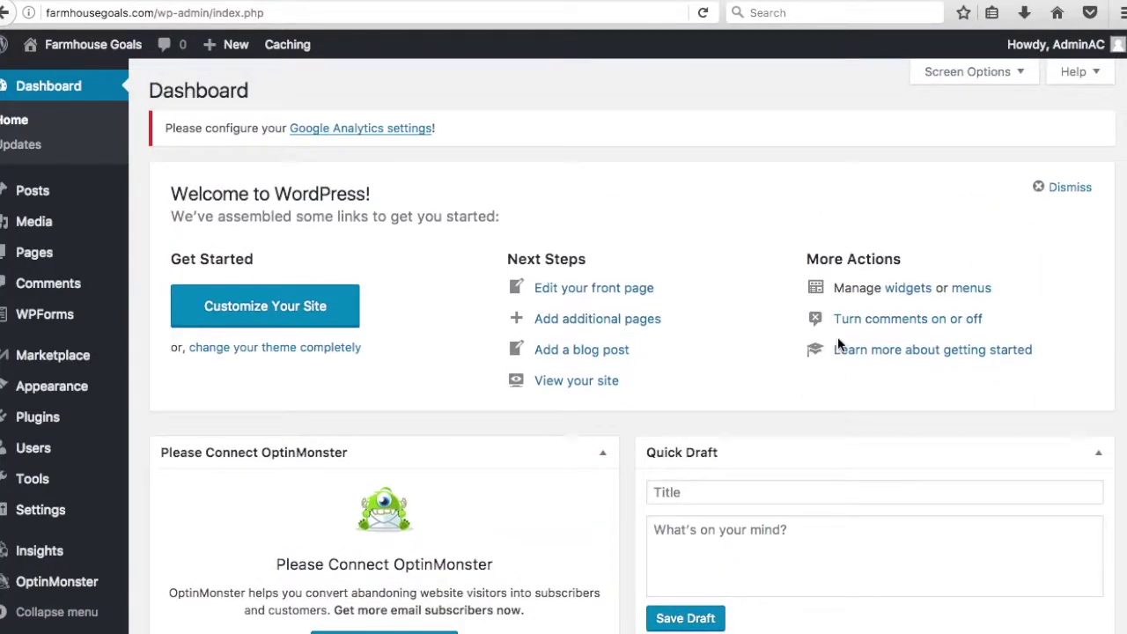